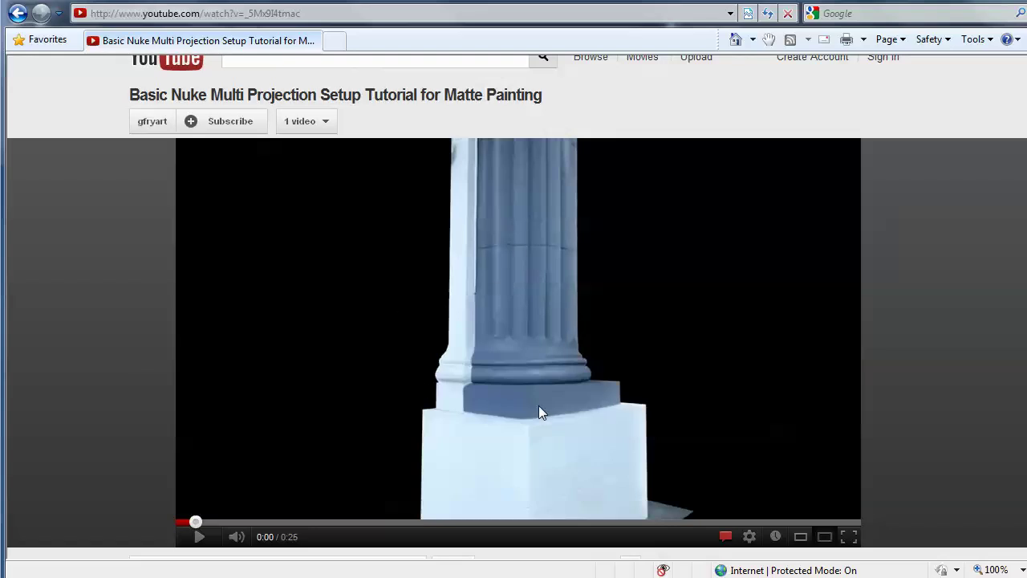
Play the tutorial video, pausing on the colored projections and the spec pass, then rewind
{"action": "left_click", "coordinate": [190, 523]}
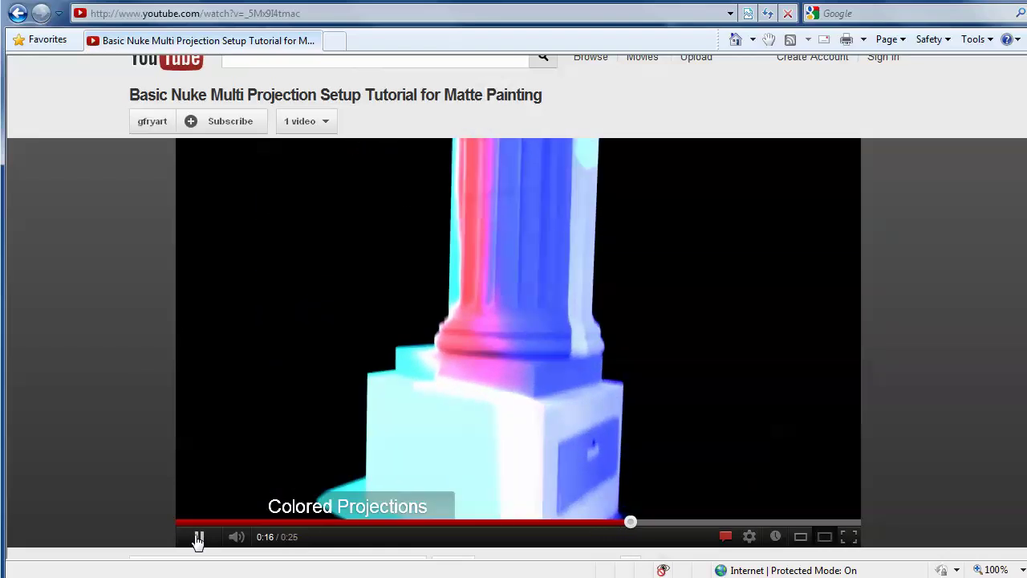
{"action": "left_click", "coordinate": [198, 537]}
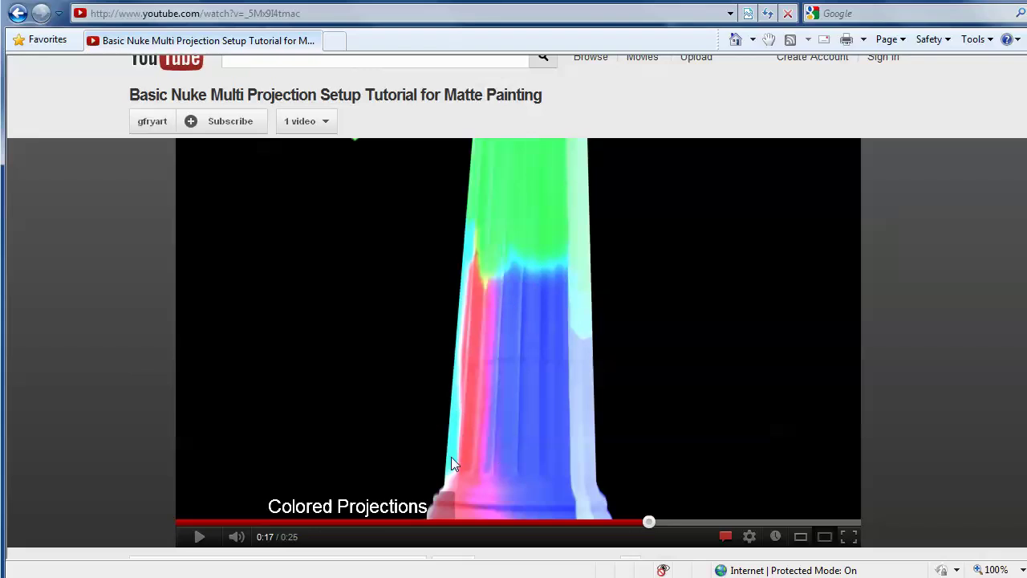
{"action": "left_click", "coordinate": [199, 538]}
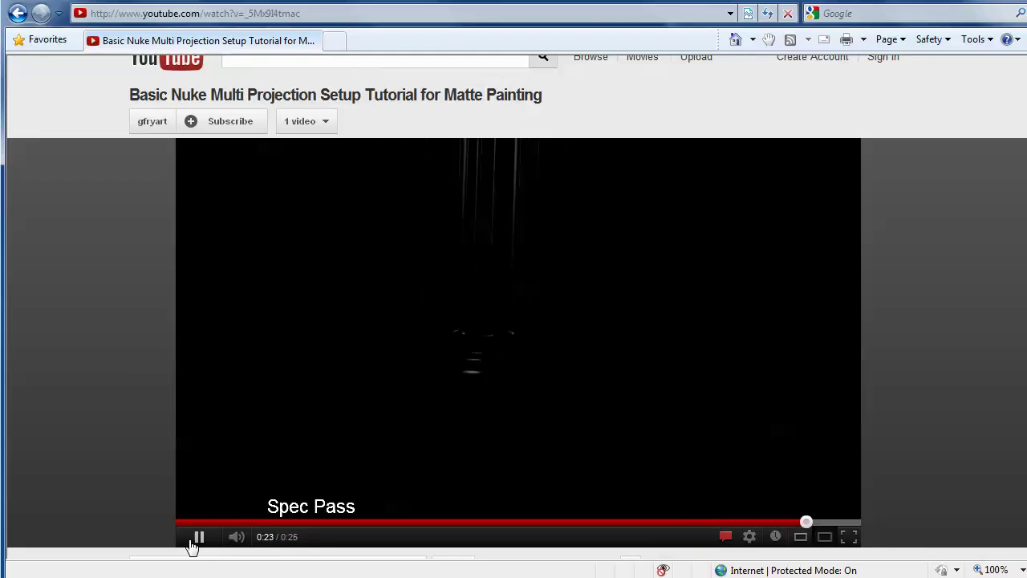
{"action": "left_click", "coordinate": [197, 539]}
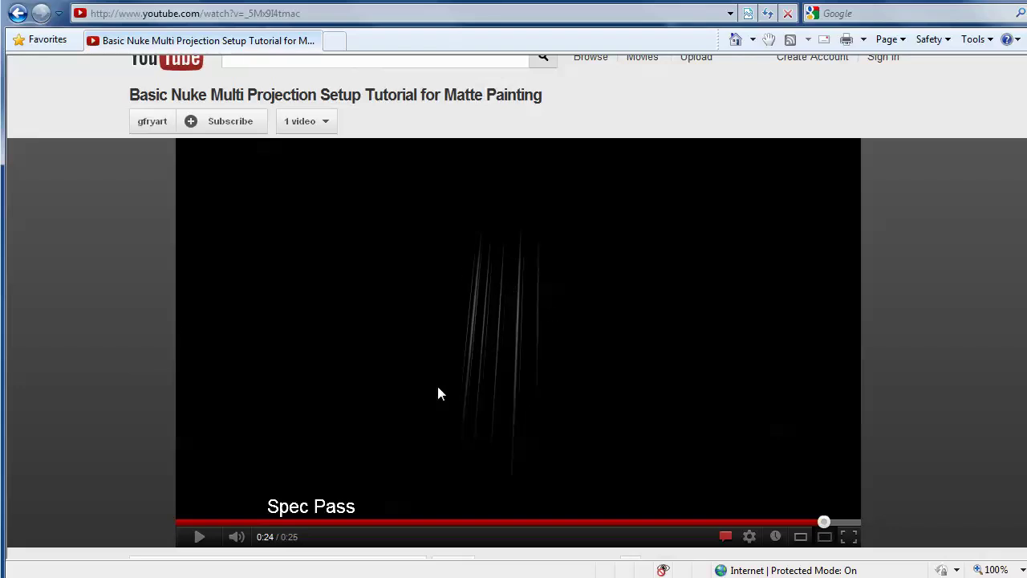
{"action": "left_click", "coordinate": [184, 523]}
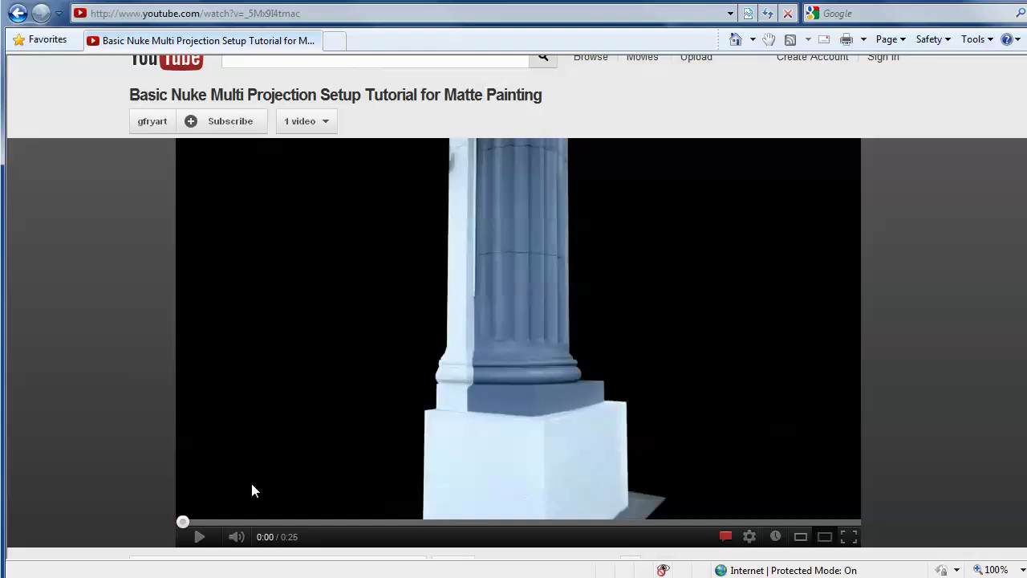
Replay the rendered projections preview, pausing at 0:05, then rewind to the start
{"action": "left_click", "coordinate": [200, 536]}
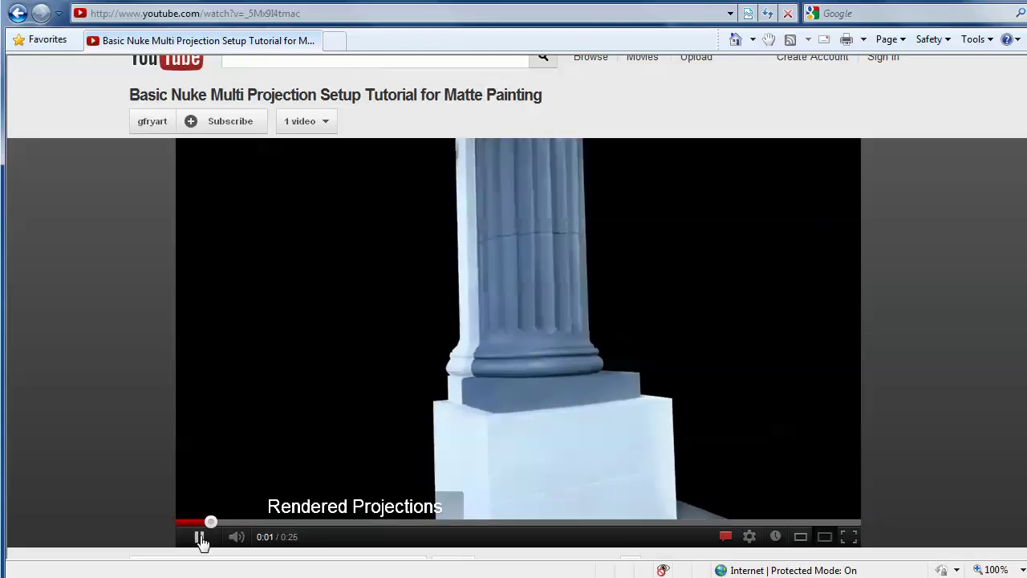
{"action": "left_click", "coordinate": [200, 536]}
{"action": "left_click", "coordinate": [199, 536]}
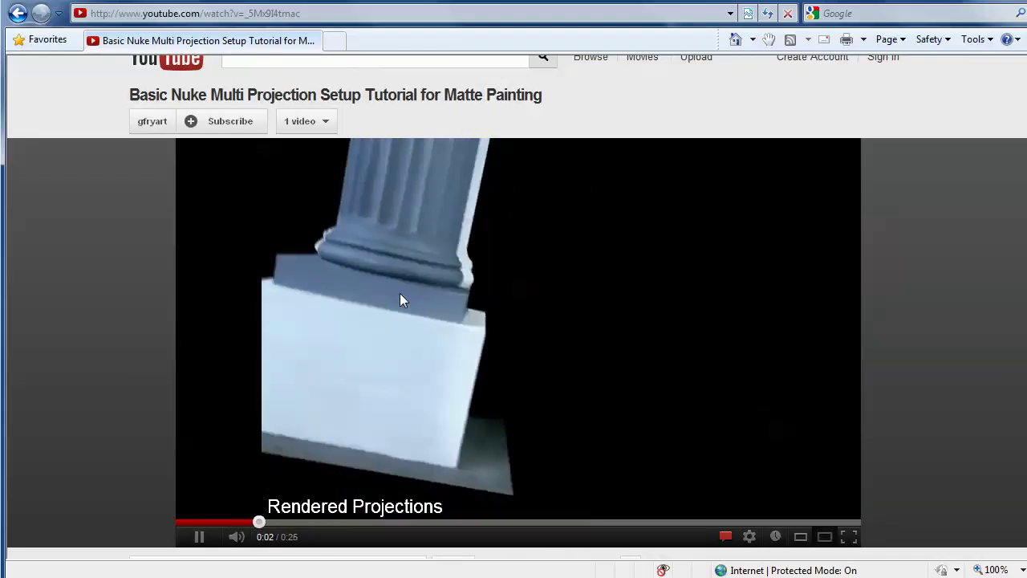
{"action": "left_click", "coordinate": [201, 536]}
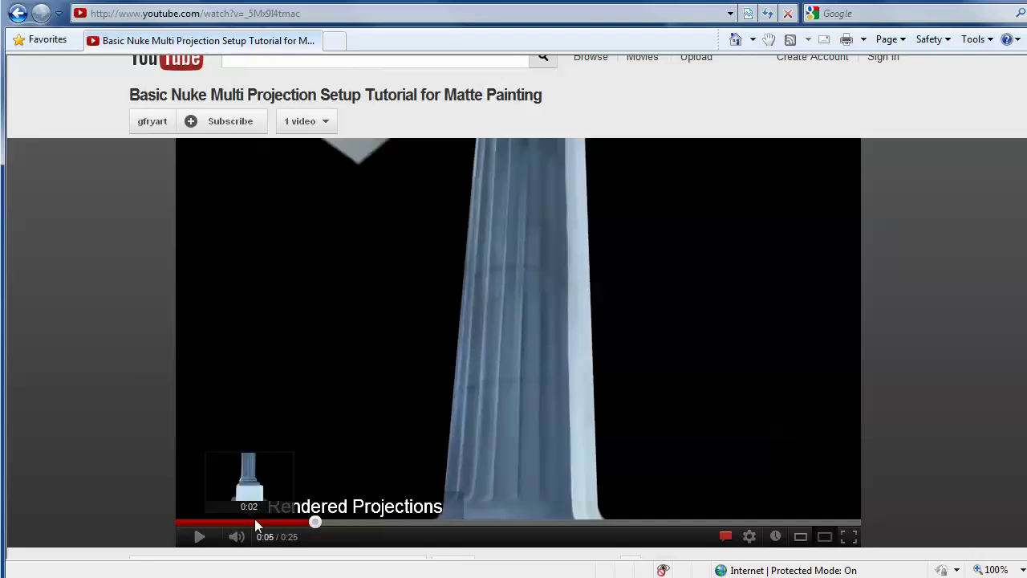
{"action": "left_click", "coordinate": [183, 521]}
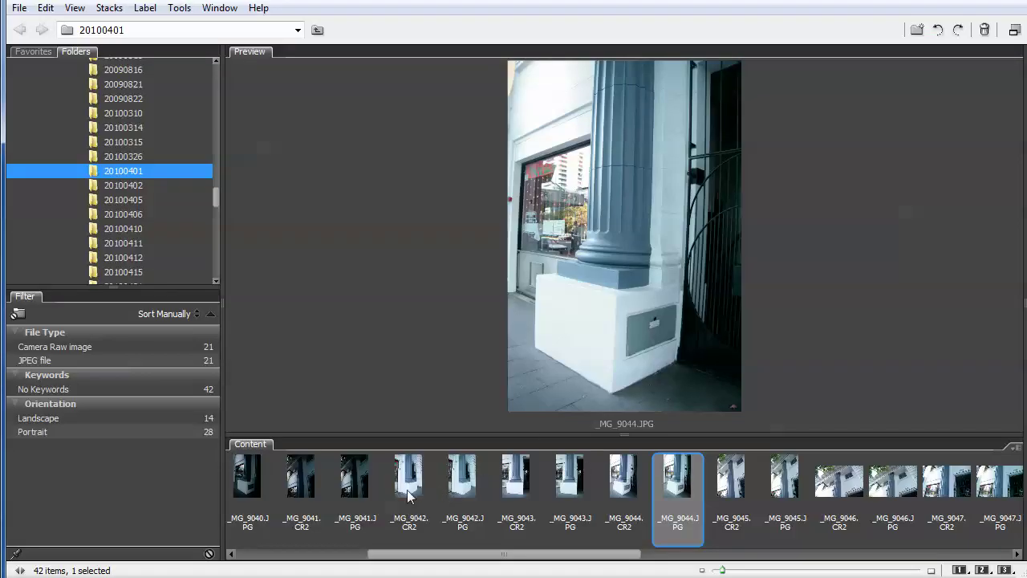
Preview _MG_9042.CR2, step forward to _MG_9044.JPG, then back toward _MG_9042.JPG
{"action": "left_click", "coordinate": [407, 490]}
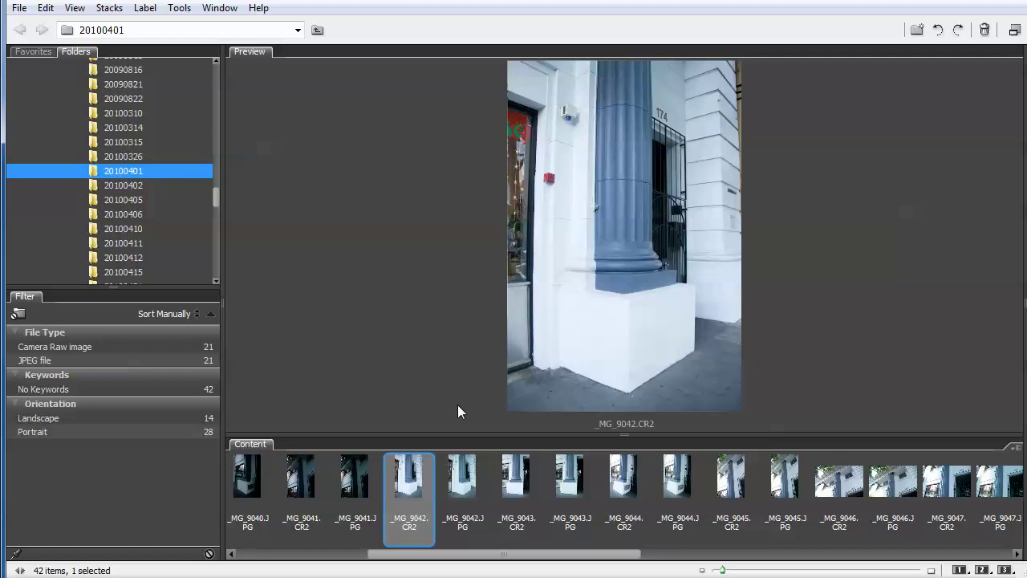
{"action": "key", "text": "Right"}
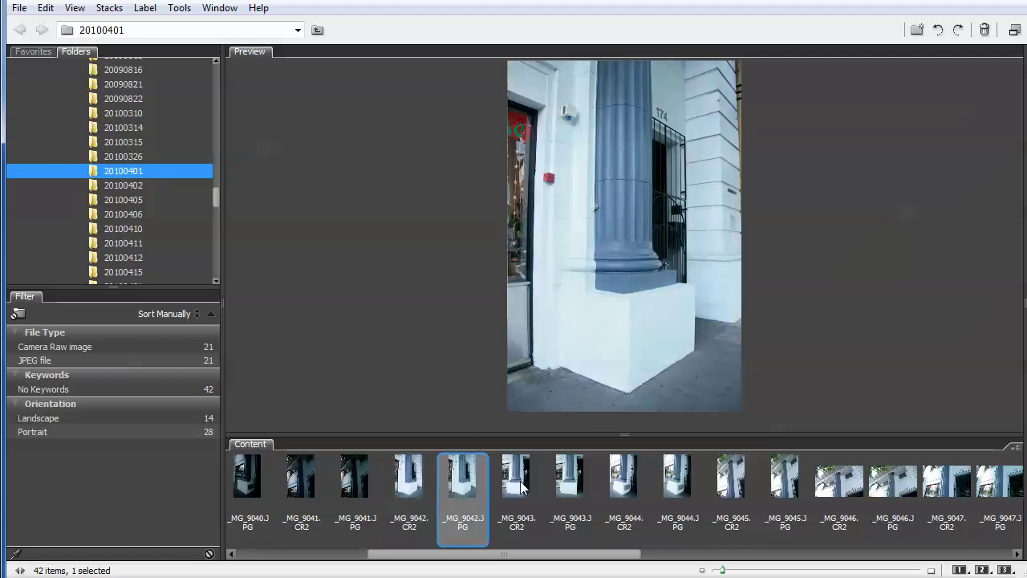
{"action": "key", "text": "Right"}
{"action": "key", "text": "Right"}
{"action": "key", "text": "Right"}
{"action": "key", "text": "Right"}
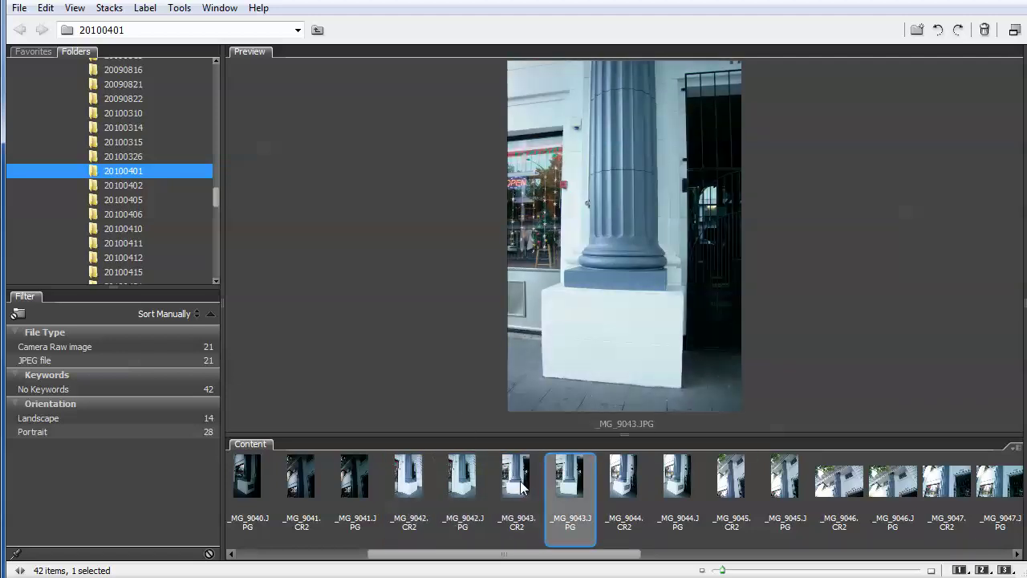
{"action": "key", "text": "Right"}
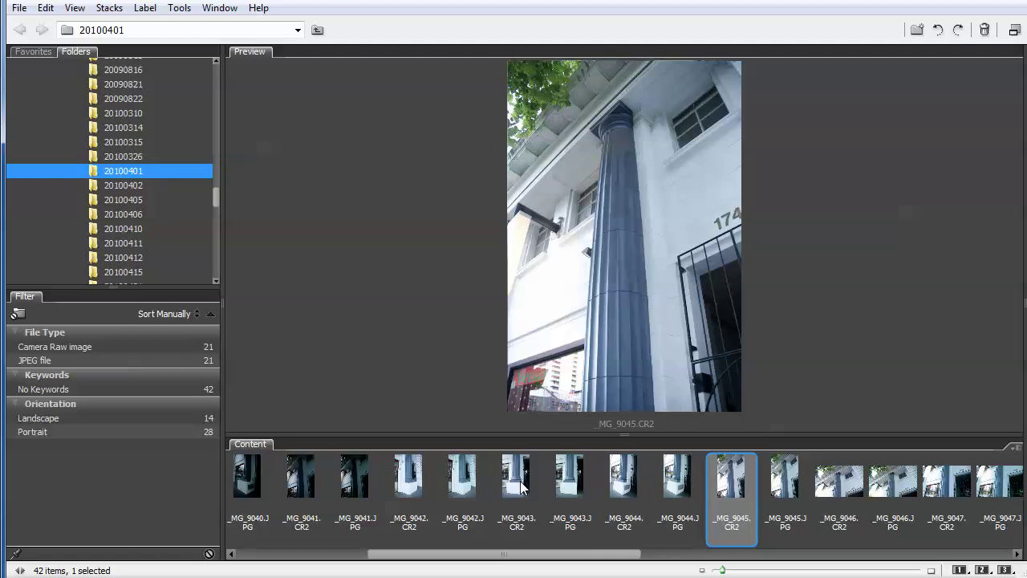
{"action": "key", "text": "Left"}
{"action": "key", "text": "Left"}
{"action": "key", "text": "Left"}
{"action": "key", "text": "Left"}
{"action": "key", "text": "Left"}
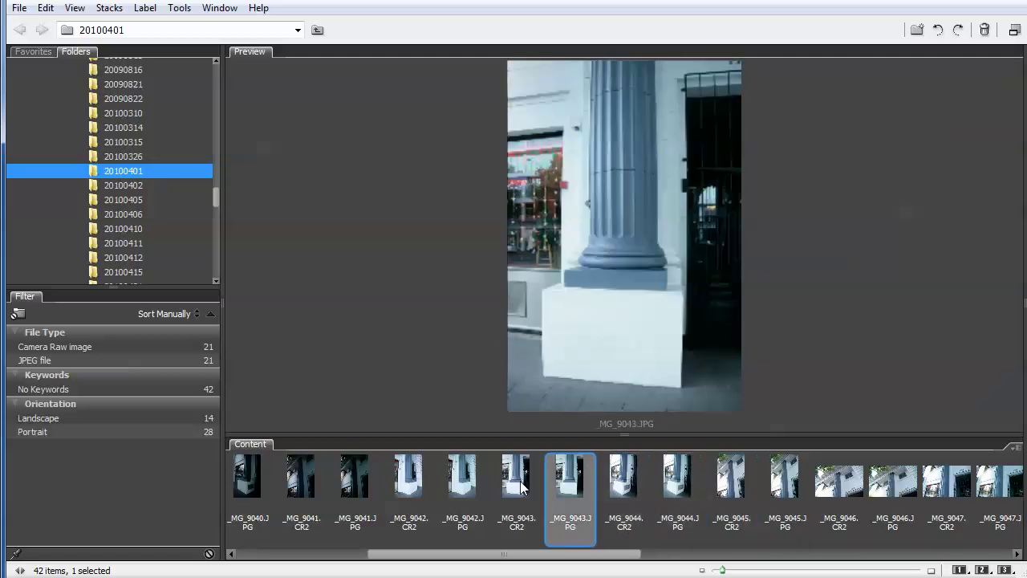
Compare neighbouring shots _MG_9042 through _MG_9045, ending on the _MG_9042.CR2 preview
{"action": "key", "text": "Right"}
{"action": "key", "text": "Left"}
{"action": "key", "text": "Left"}
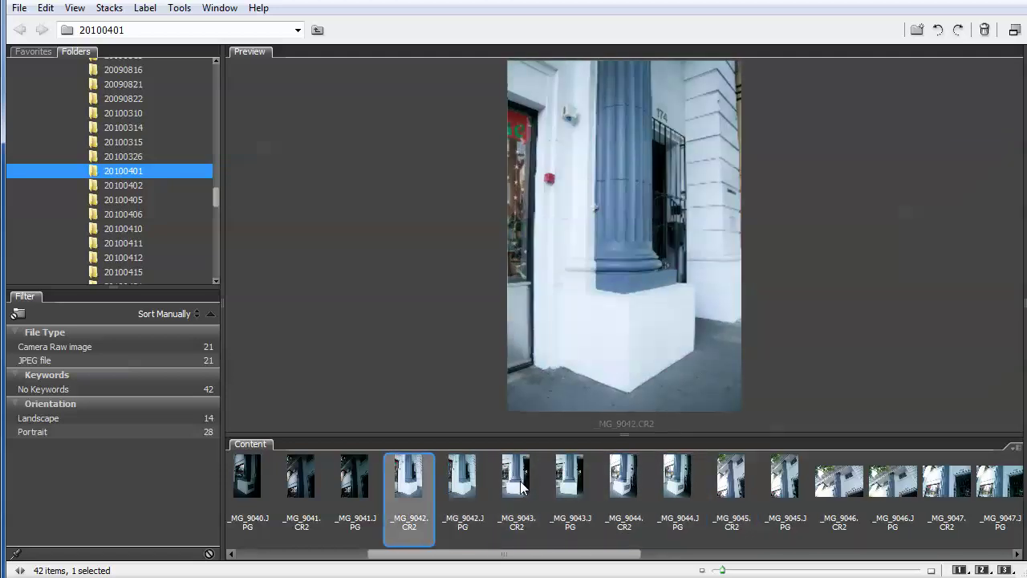
{"action": "key", "text": "Right"}
{"action": "key", "text": "Right"}
{"action": "key", "text": "Right"}
{"action": "key", "text": "Right"}
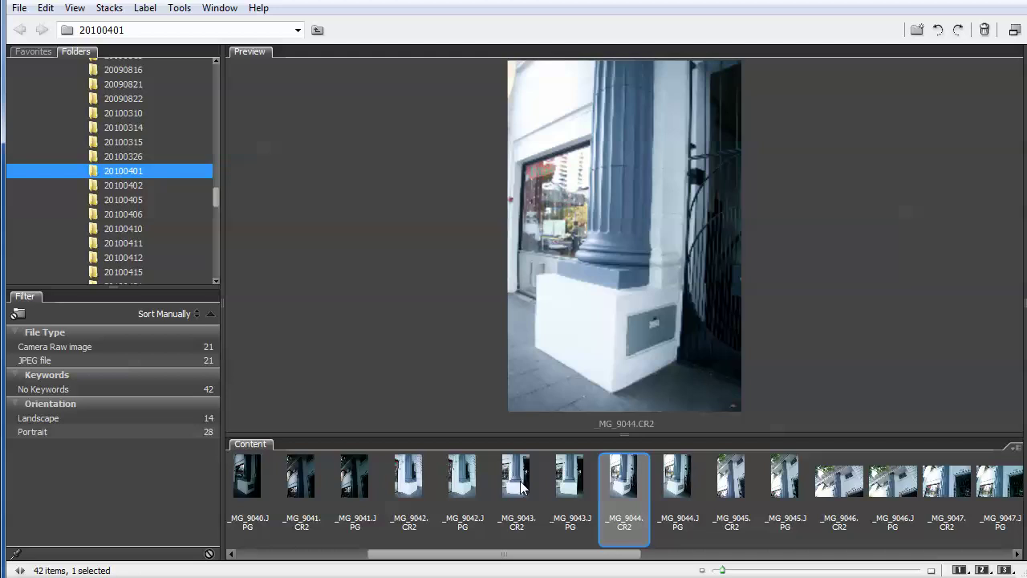
{"action": "key", "text": "Right"}
{"action": "key", "text": "Right"}
{"action": "key", "text": "Left"}
{"action": "key", "text": "Left"}
{"action": "key", "text": "Left"}
{"action": "key", "text": "Left"}
{"action": "key", "text": "Left"}
{"action": "key", "text": "Left"}
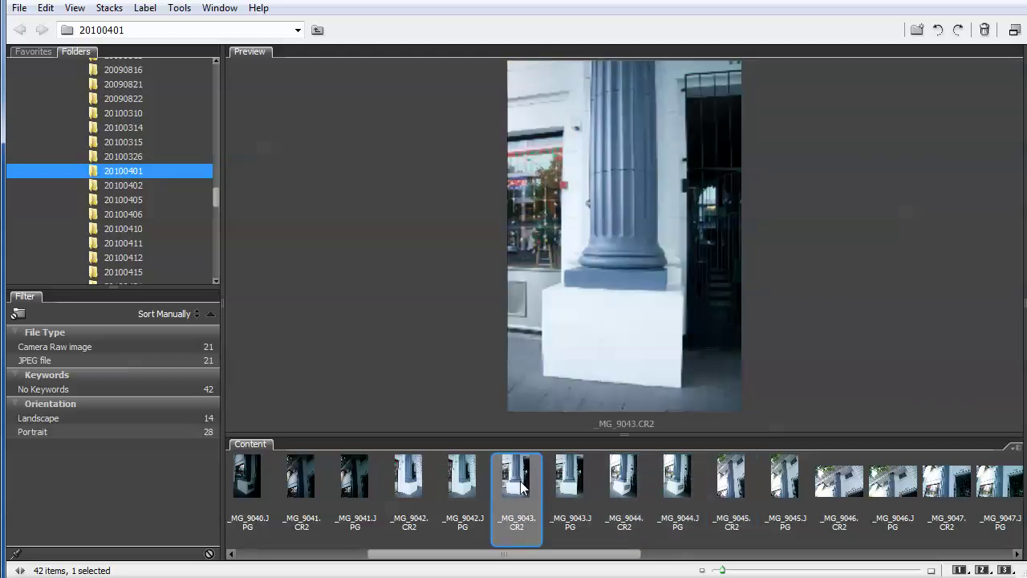
{"action": "key", "text": "Right"}
{"action": "key", "text": "Right"}
{"action": "key", "text": "Right"}
{"action": "key", "text": "Right"}
{"action": "key", "text": "Right"}
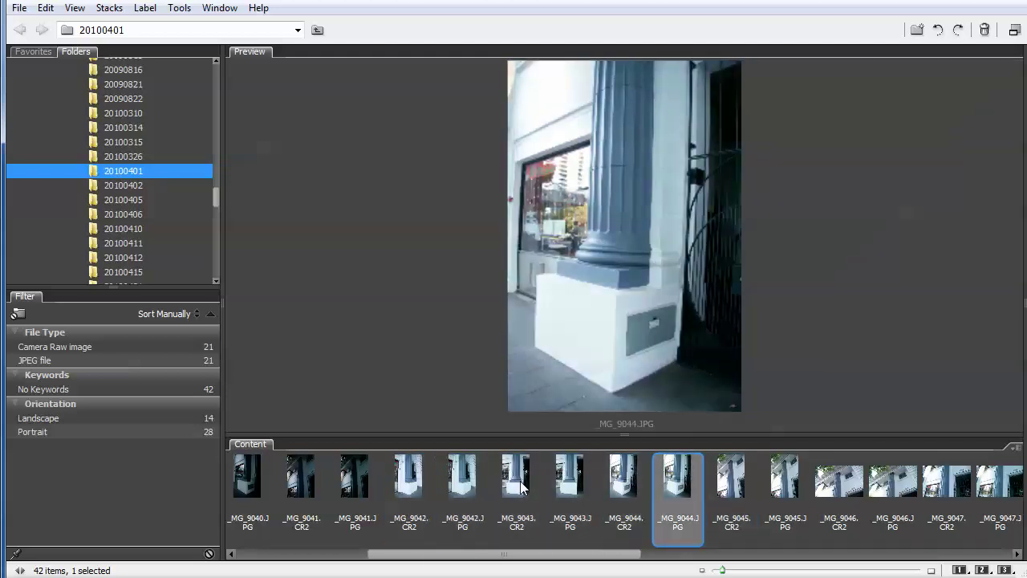
{"action": "key", "text": "Right"}
{"action": "key", "text": "Left"}
{"action": "key", "text": "Left"}
{"action": "key", "text": "Left"}
{"action": "key", "text": "Left"}
{"action": "key", "text": "Left"}
{"action": "key", "text": "Left"}
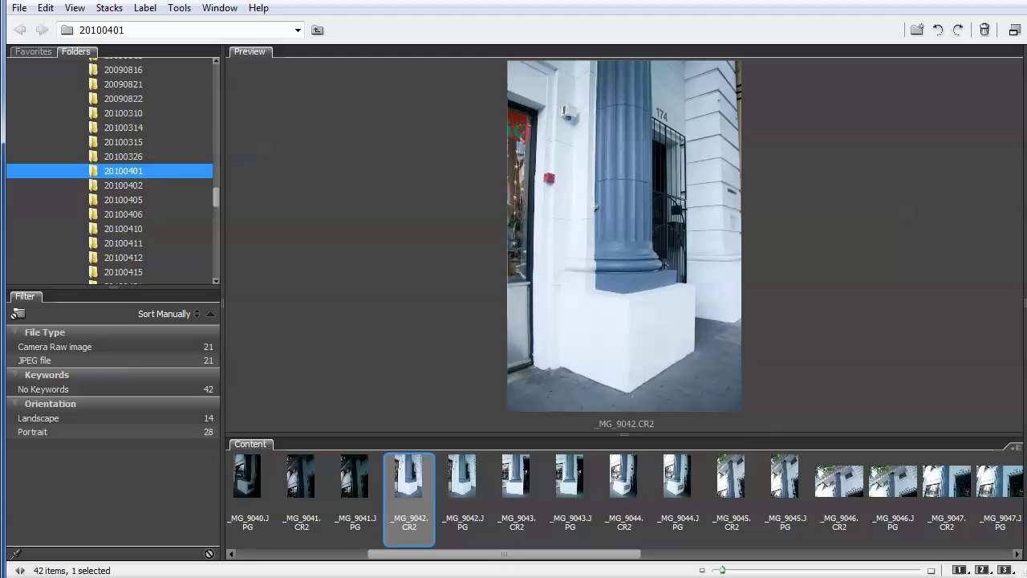
In Maya, hide layer1's column geometry and inspect the View > Image Plane options without changes
{"action": "key", "text": "ctrl+r"}
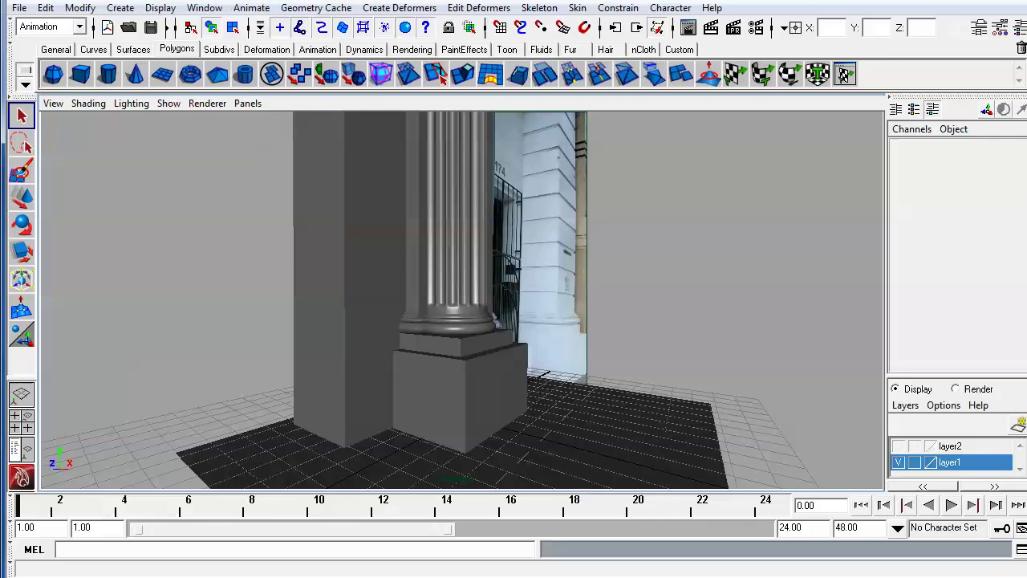
{"action": "left_click", "coordinate": [899, 462]}
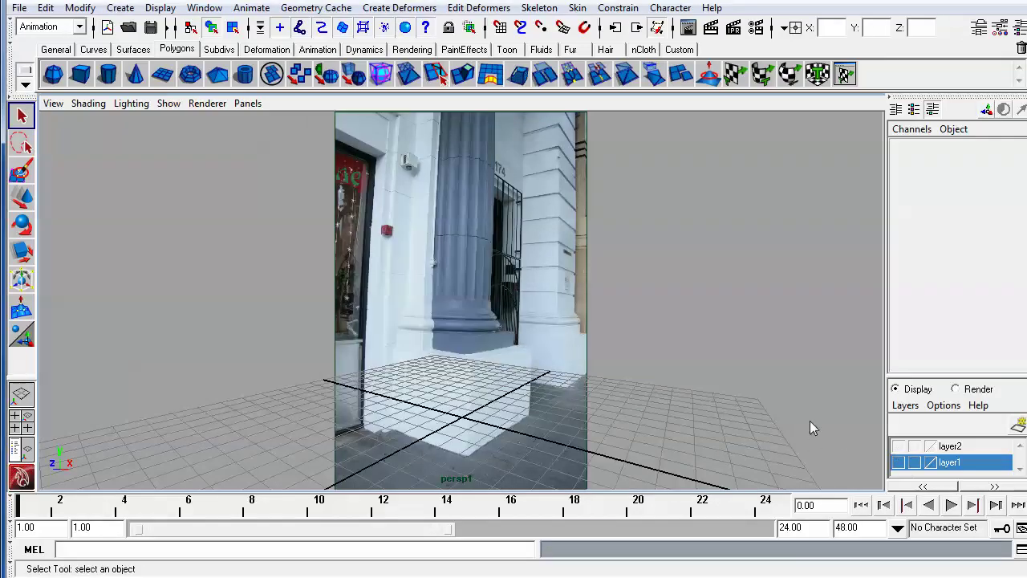
{"action": "left_click", "coordinate": [54, 105]}
{"action": "mouse_move", "coordinate": [88, 348]}
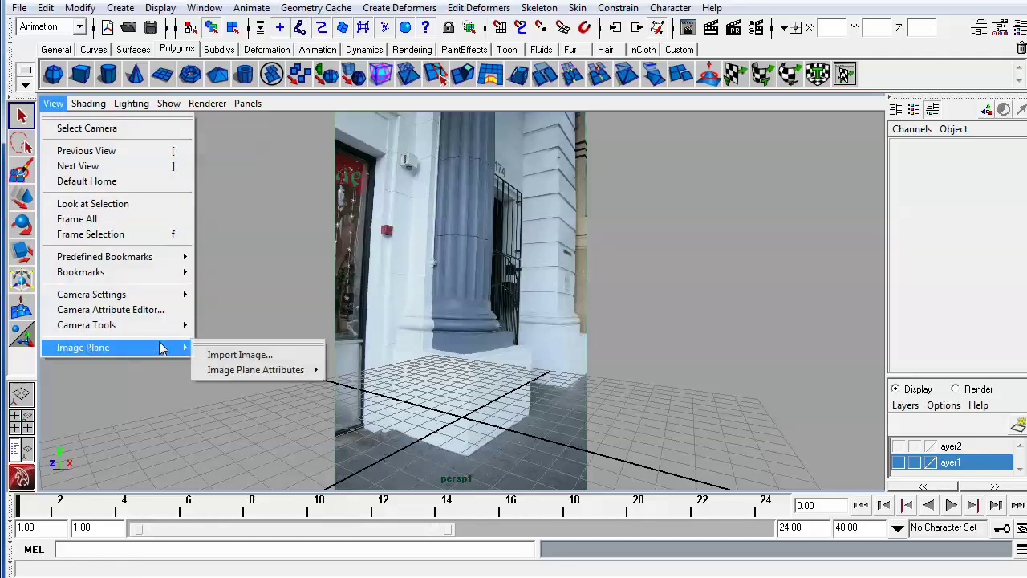
{"action": "mouse_move", "coordinate": [246, 371]}
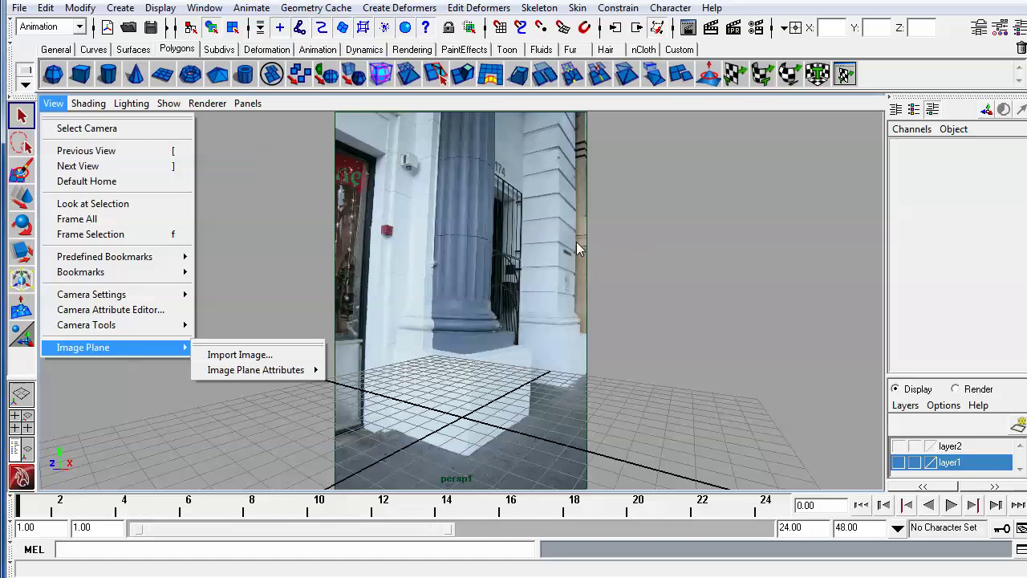
{"action": "left_click", "coordinate": [604, 246]}
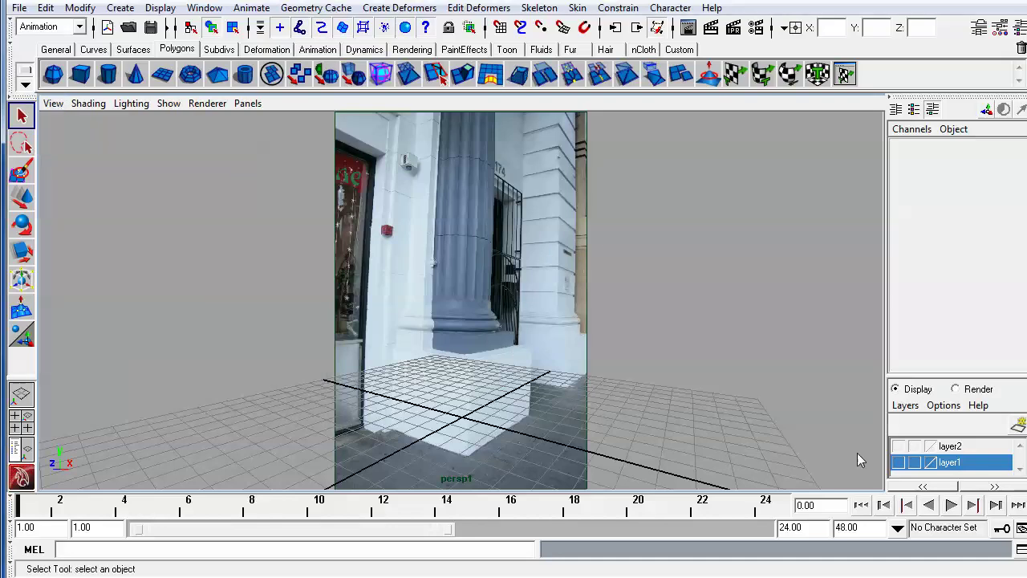
Turn layer1's column geometry back on and orbit slightly around the column
{"action": "left_click", "coordinate": [899, 447]}
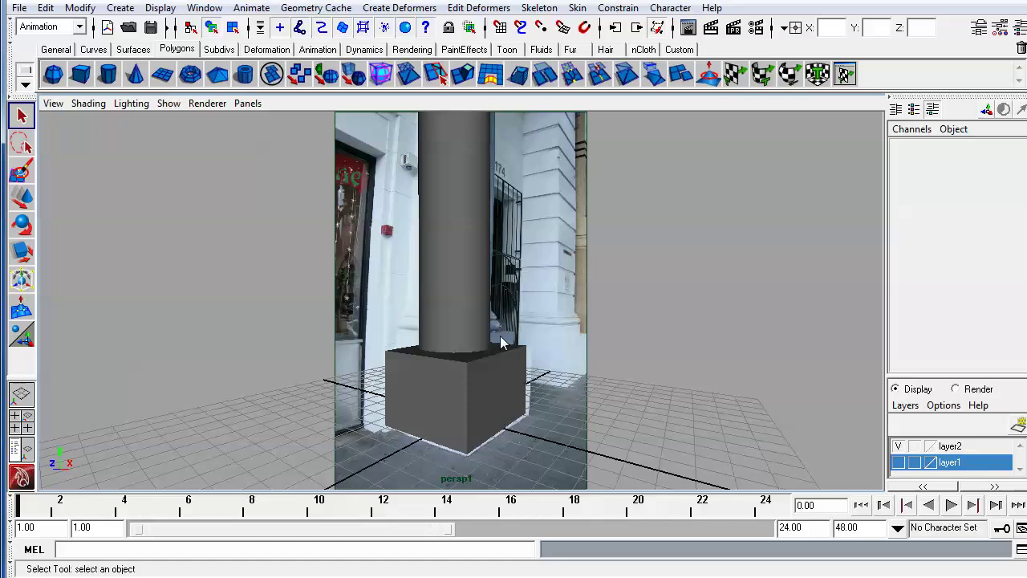
{"action": "left_click_drag", "start_coordinate": [501, 343], "coordinate": [505, 337], "text": "alt"}
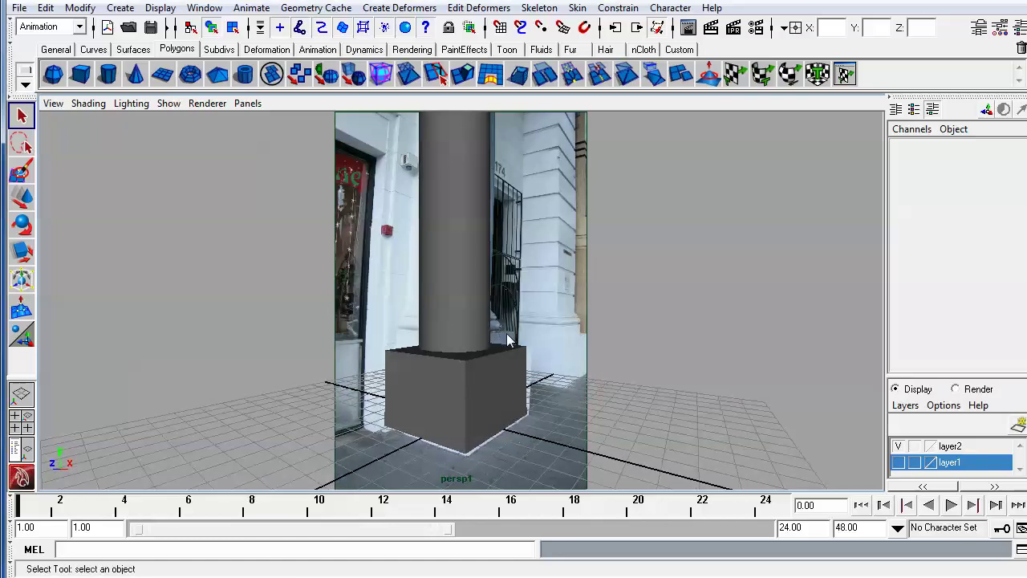
{"action": "middle_click_drag", "start_coordinate": [506, 337], "coordinate": [490, 349], "text": "alt"}
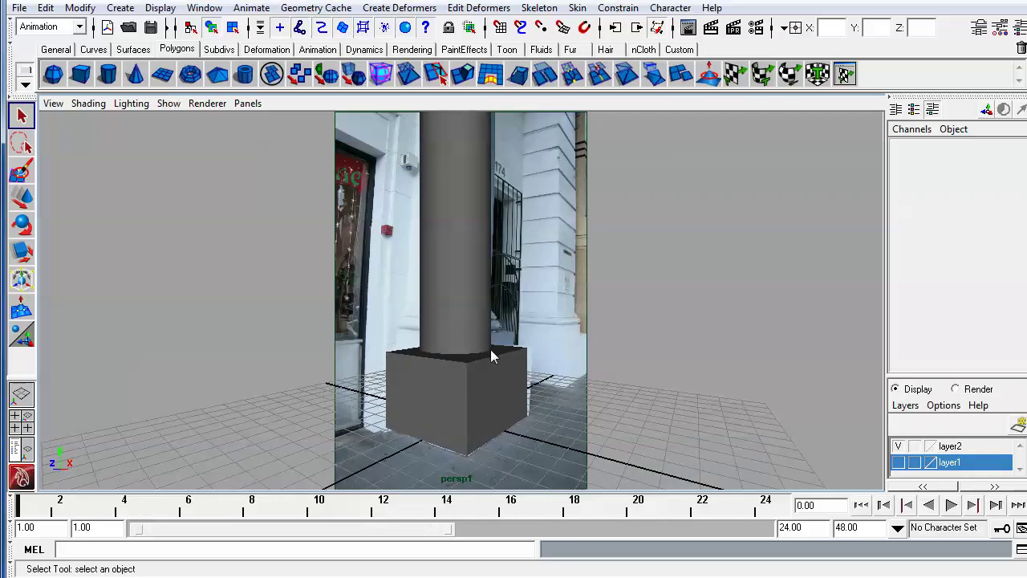
{"action": "left_click_drag", "start_coordinate": [490, 349], "coordinate": [492, 346], "text": "alt"}
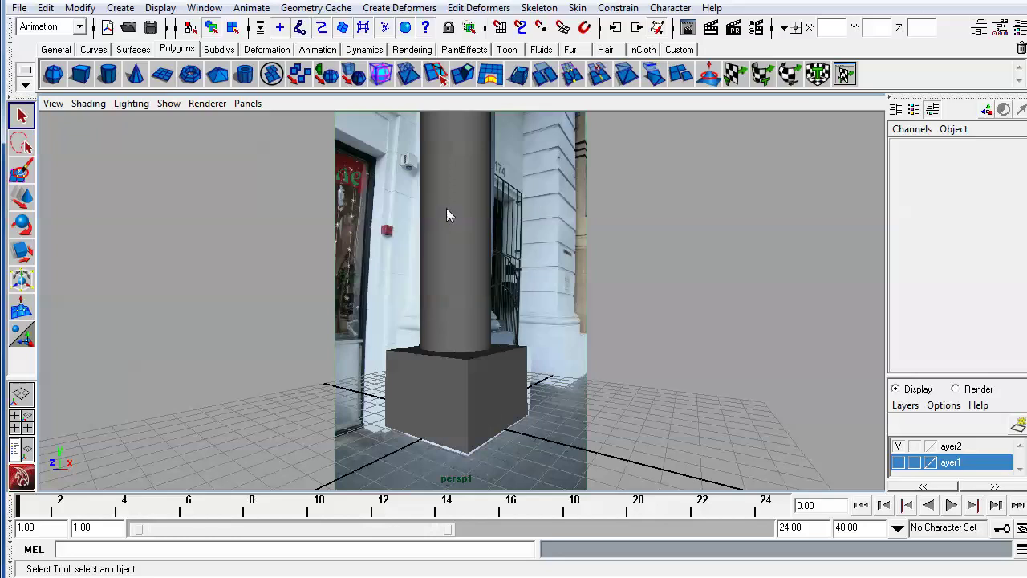
Select the pedestal box and column cylinder to check them, then hide the proxy layer2
{"action": "left_click", "coordinate": [444, 407]}
{"action": "left_click", "coordinate": [453, 324]}
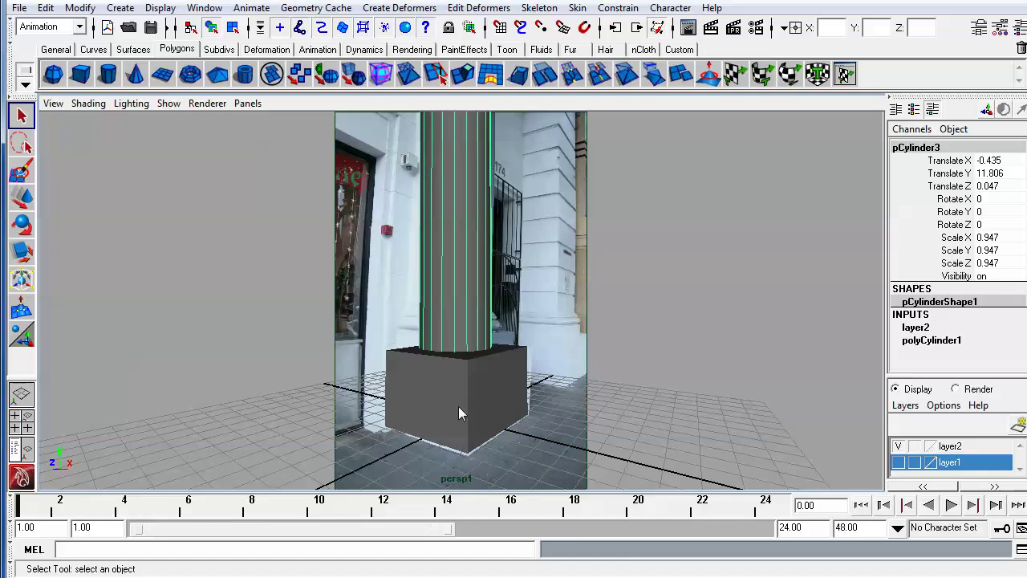
{"action": "left_click", "coordinate": [458, 406]}
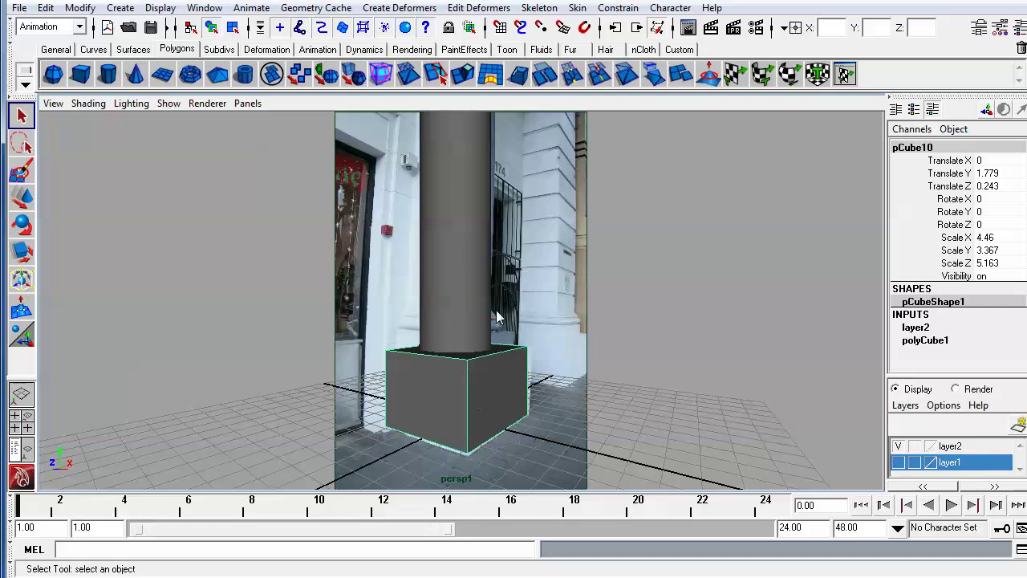
{"action": "left_click", "coordinate": [454, 320]}
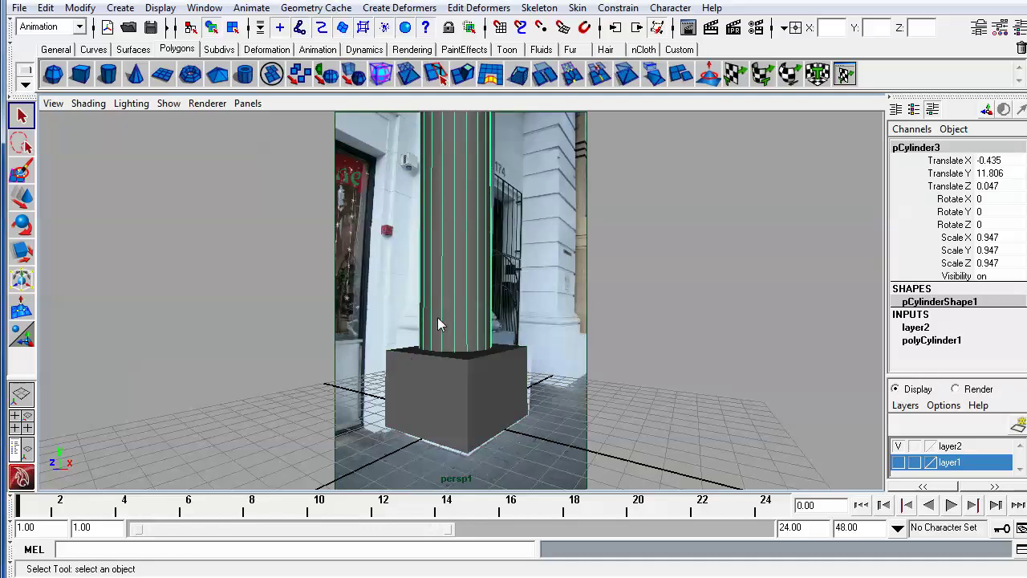
{"action": "left_click", "coordinate": [898, 446]}
Show the fluted column layer, select then deselect it, and render the current frame from persp1
{"action": "left_click", "coordinate": [898, 462]}
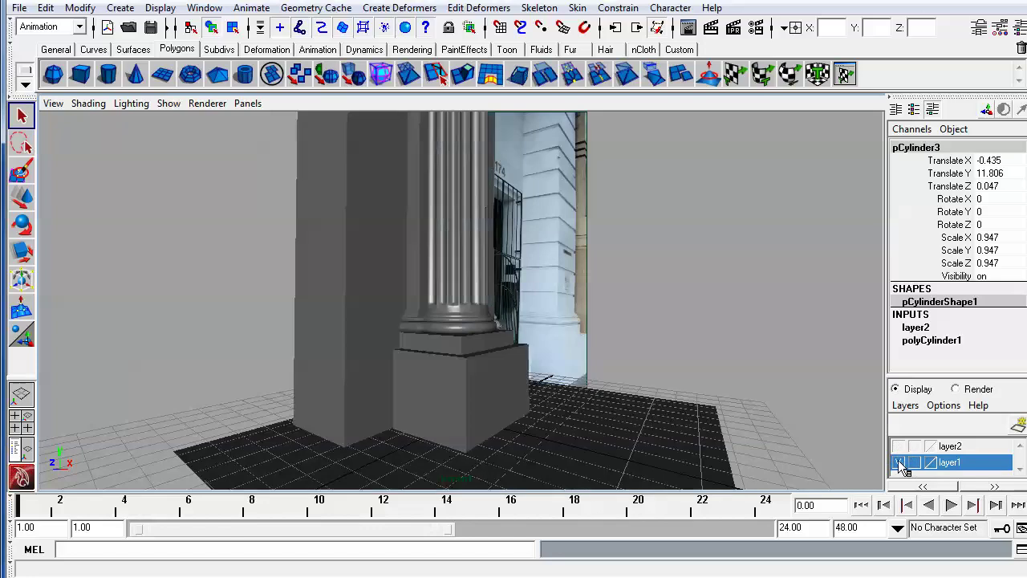
{"action": "left_click", "coordinate": [457, 328]}
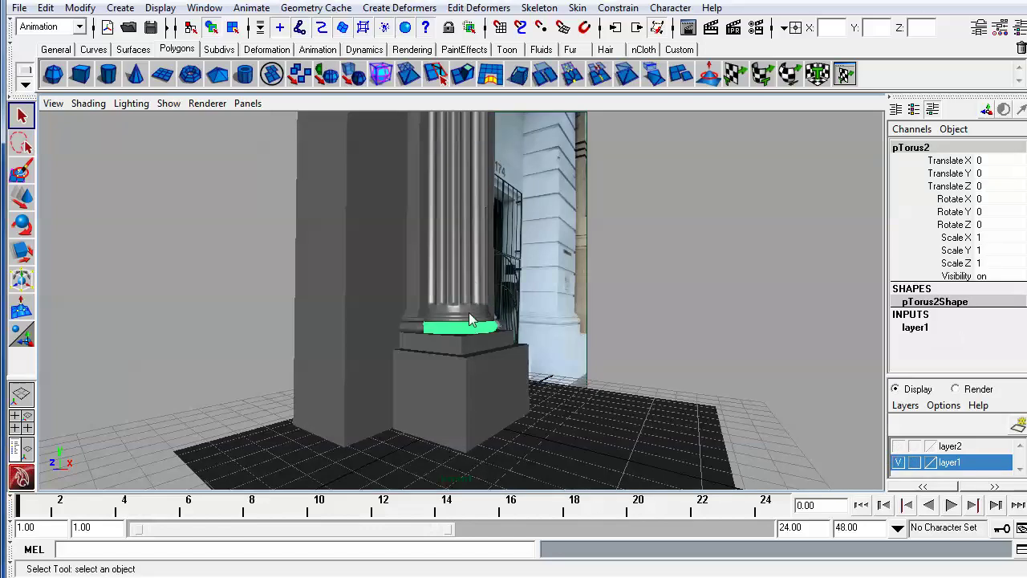
{"action": "left_click", "coordinate": [625, 326]}
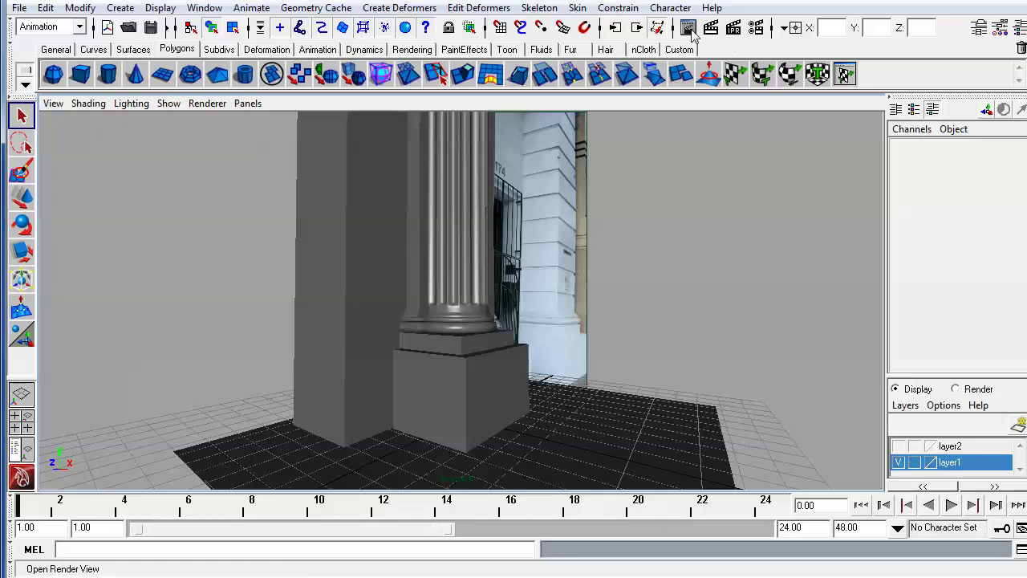
{"action": "left_click", "coordinate": [844, 74]}
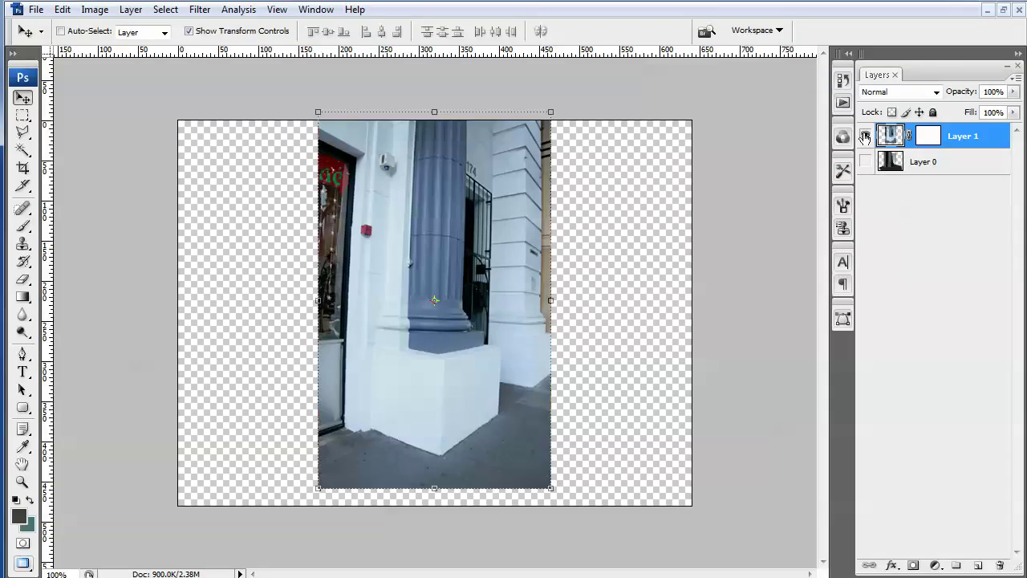
Compare the photo and render layers, then lower Layer 1's opacity to about 49%
{"action": "left_click", "coordinate": [865, 137]}
{"action": "left_click", "coordinate": [865, 161]}
{"action": "left_click", "coordinate": [886, 163]}
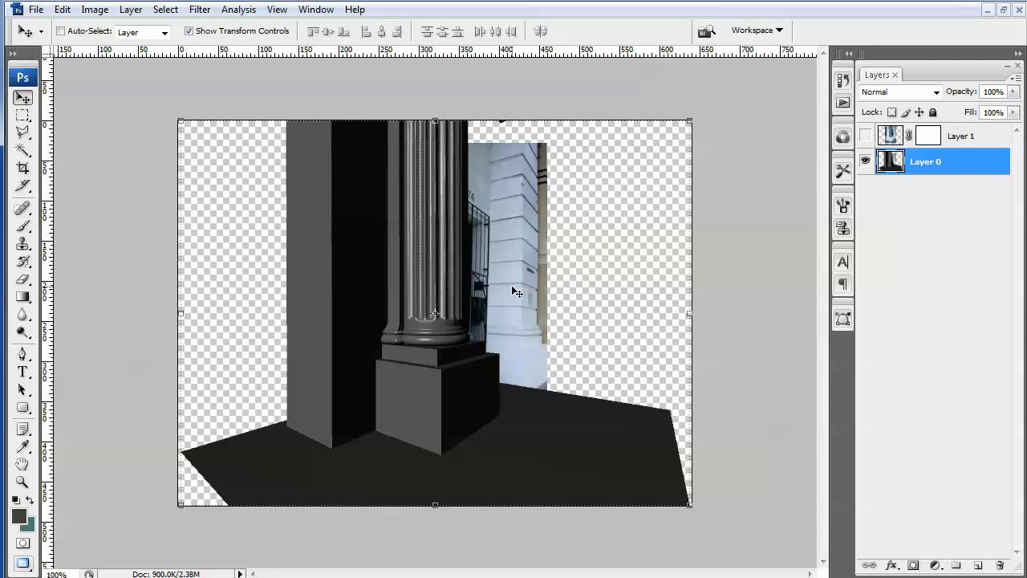
{"action": "left_click", "coordinate": [865, 136]}
{"action": "left_click", "coordinate": [887, 142]}
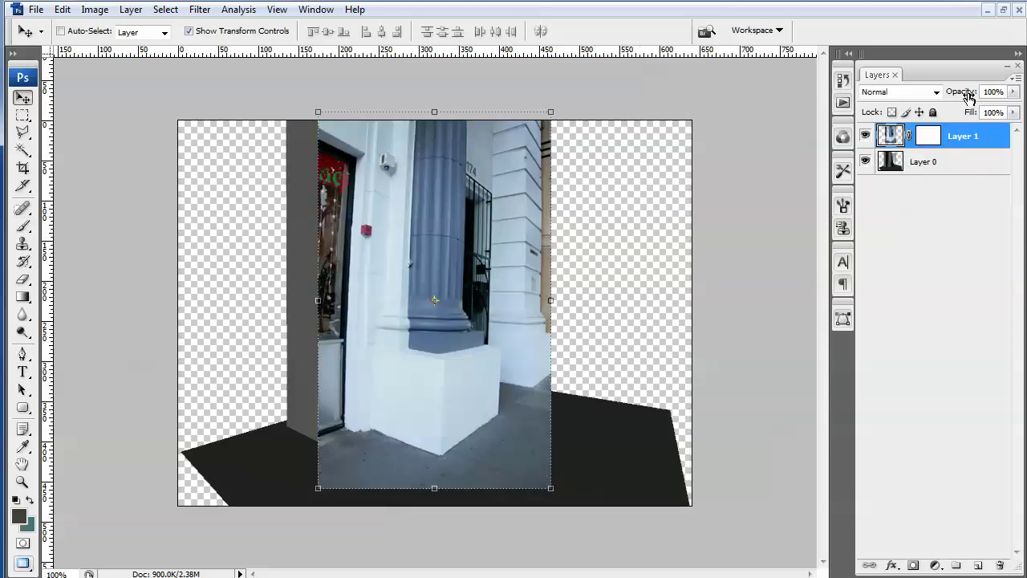
{"action": "left_click_drag", "start_coordinate": [967, 95], "coordinate": [929, 95]}
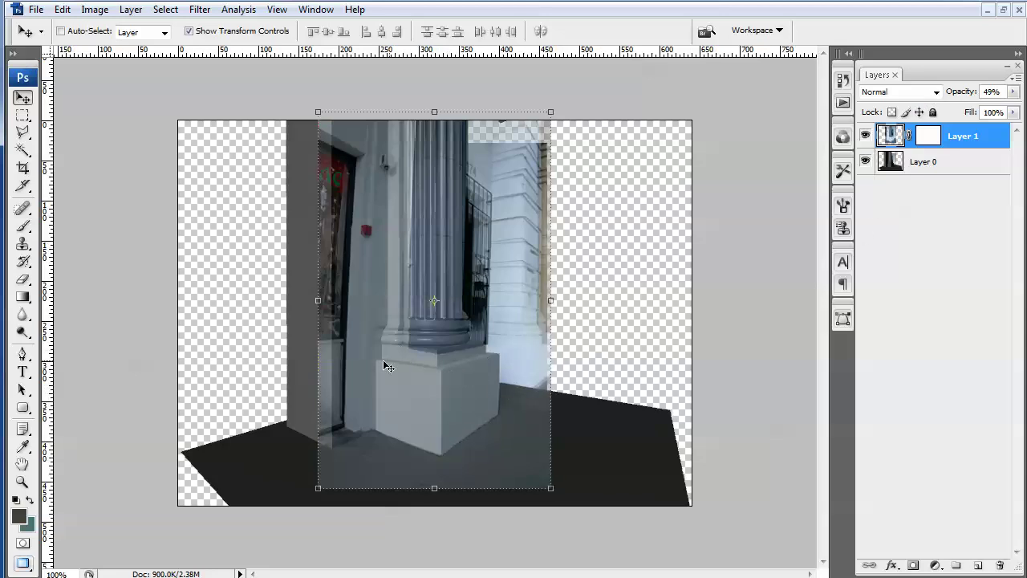
Outline the pedestal's side face on Layer 1 with the Polygonal Lasso
{"action": "left_click", "coordinate": [23, 132]}
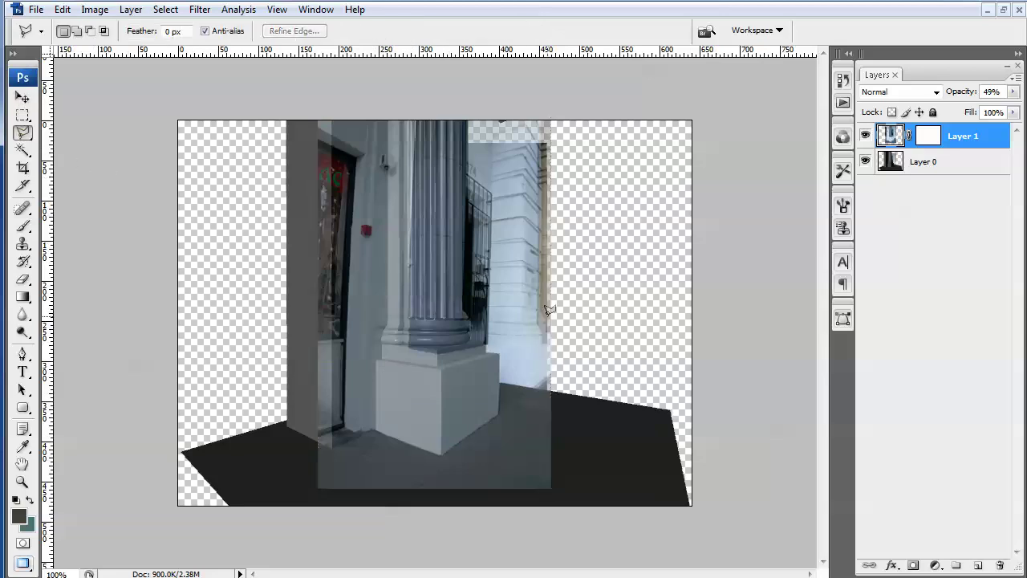
{"action": "left_click", "coordinate": [499, 353]}
{"action": "left_click", "coordinate": [442, 368]}
{"action": "left_click", "coordinate": [441, 455]}
{"action": "left_click", "coordinate": [496, 413]}
{"action": "left_click", "coordinate": [498, 354]}
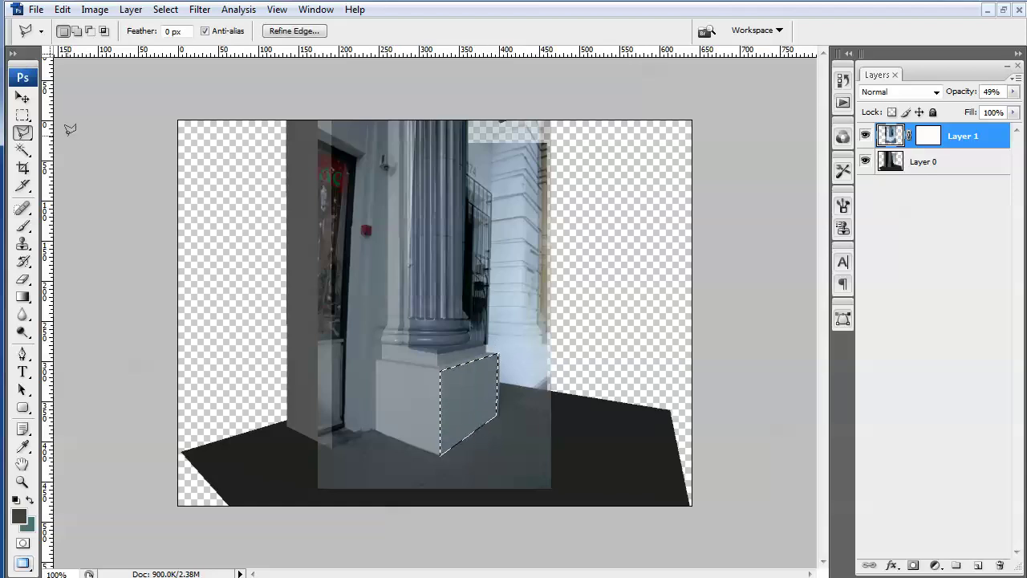
Distort the selected pedestal face with Free Transform to fit the render, apply, and deselect
{"action": "key", "text": "v"}
{"action": "key", "text": "ctrl+t"}
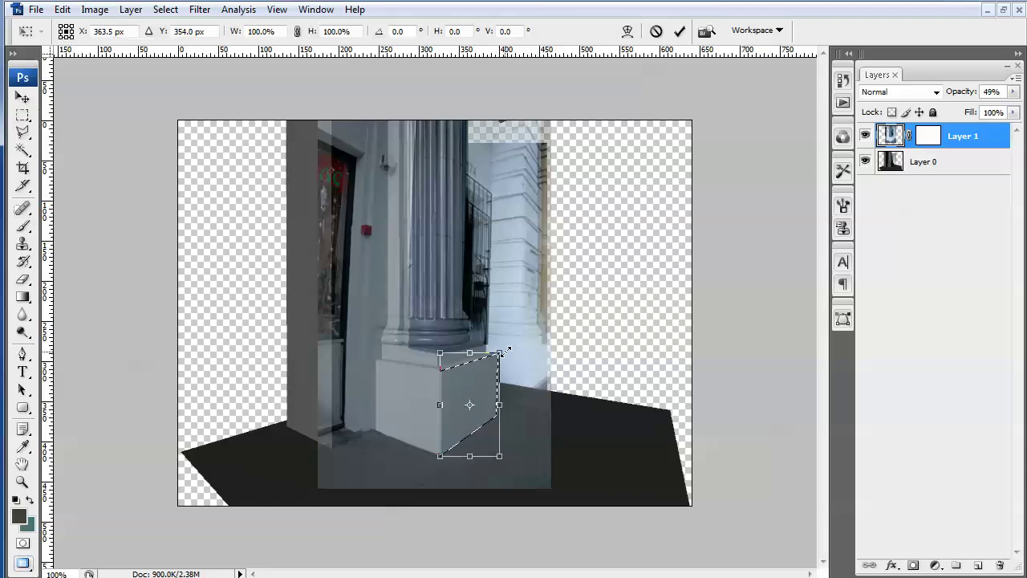
{"action": "right_click", "coordinate": [502, 351]}
{"action": "left_click", "coordinate": [534, 440]}
{"action": "left_click_drag", "start_coordinate": [502, 353], "coordinate": [498, 353]}
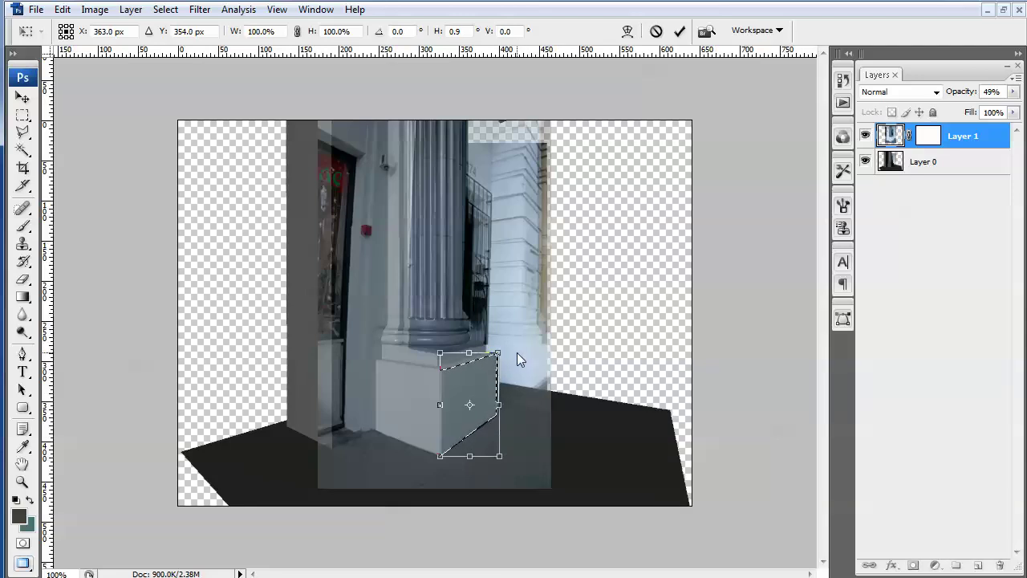
{"action": "key", "text": "Return"}
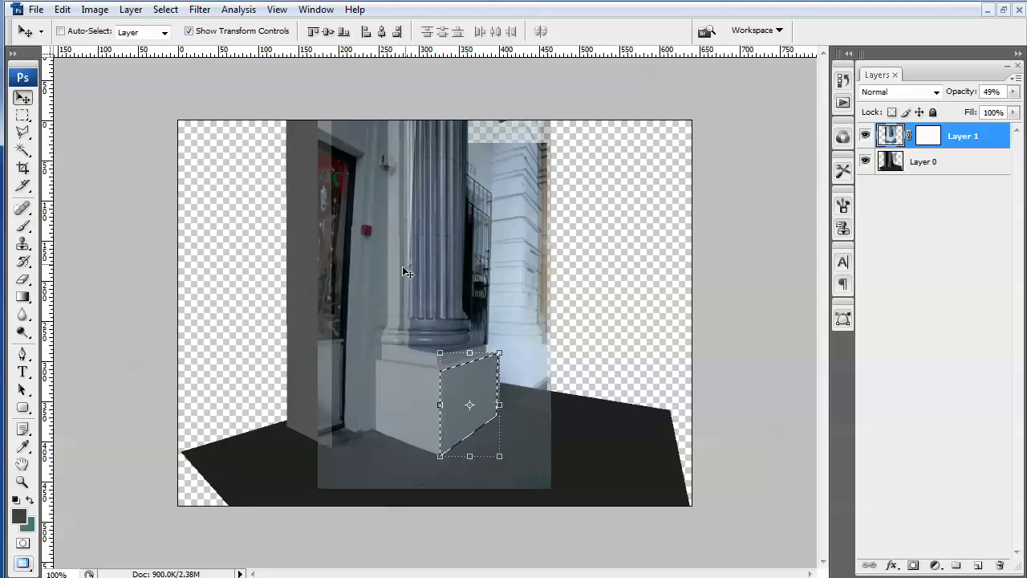
{"action": "key", "text": "ctrl+d"}
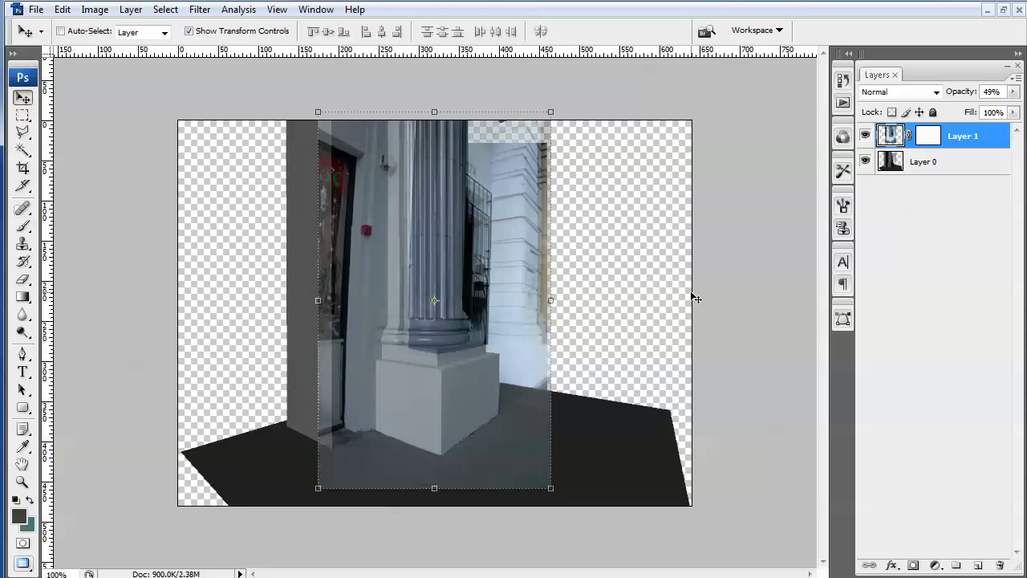
Set Layer 1 opacity back to 100%, then toggle to view the Layer 0 render
{"action": "left_click", "coordinate": [866, 162]}
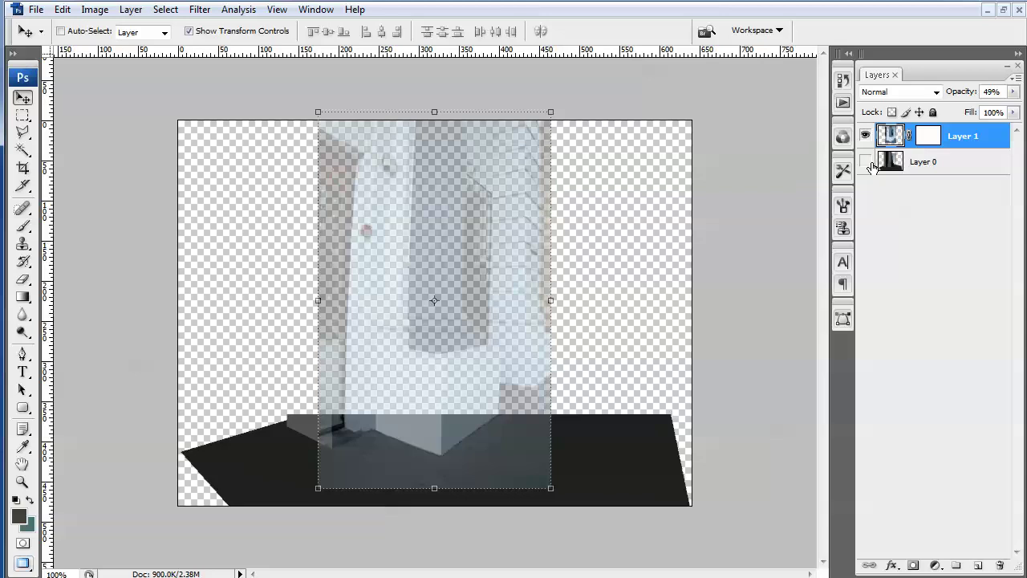
{"action": "left_click", "coordinate": [990, 91]}
{"action": "type", "text": "100"}
{"action": "key", "text": "Return"}
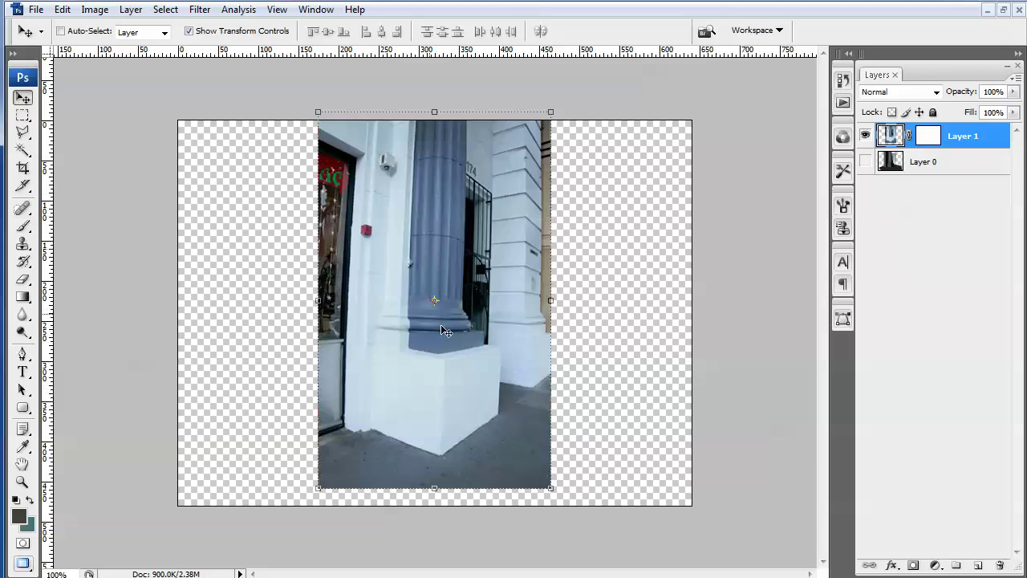
{"action": "left_click", "coordinate": [866, 136]}
{"action": "left_click", "coordinate": [865, 161]}
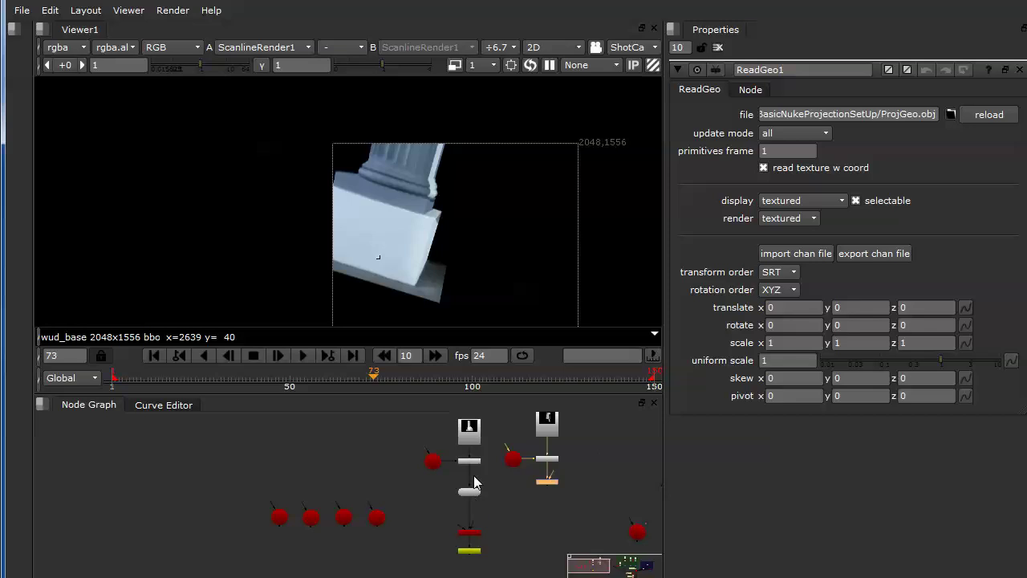
Display the Read6 projection image in the Nuke viewer
{"action": "left_click", "coordinate": [474, 438]}
{"action": "key", "text": "1"}
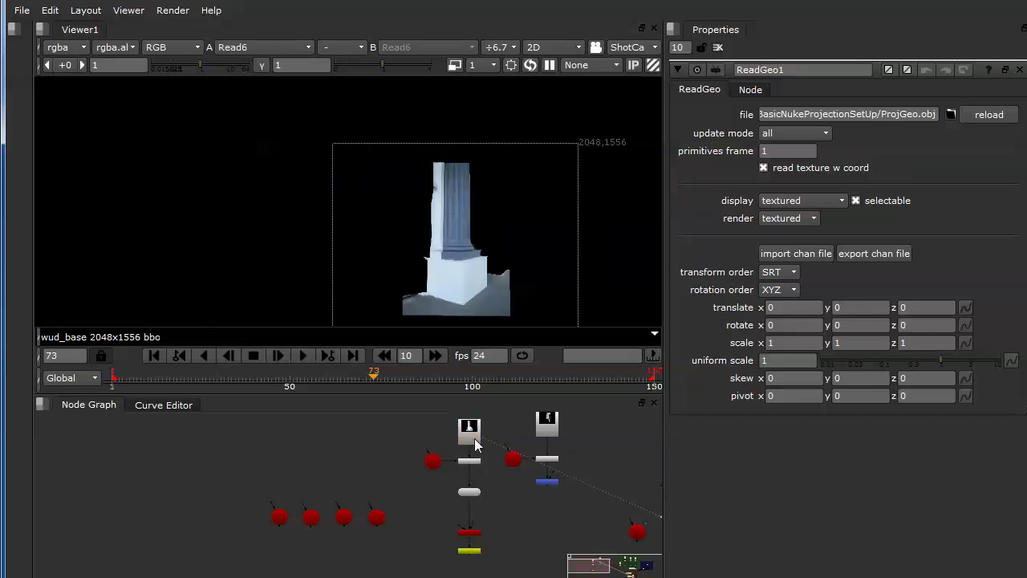
{"action": "scroll", "coordinate": [480, 438], "scroll_direction": "up", "scroll_amount": 3}
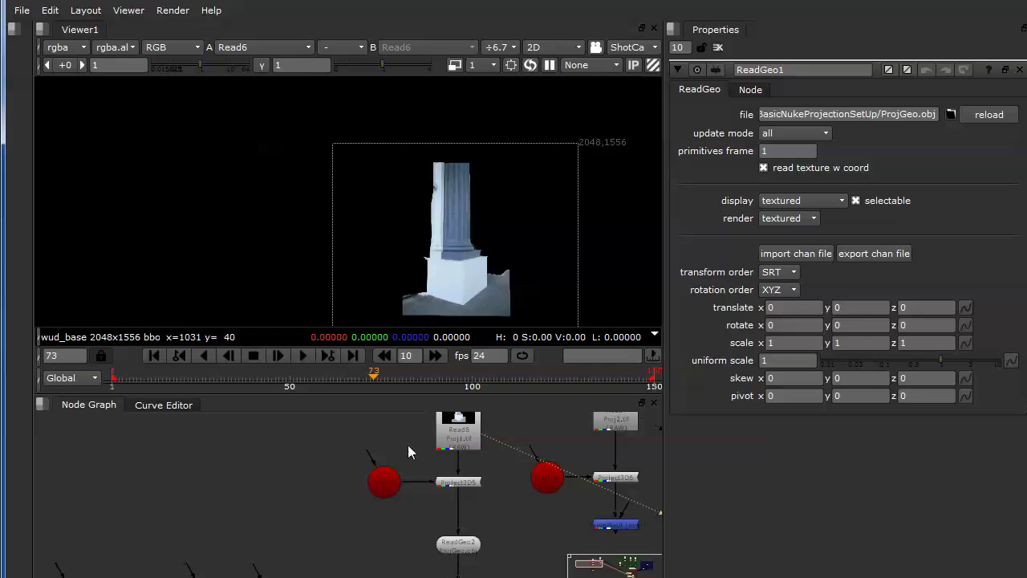
Nudge the Proj_5 and ReadGeo2 nodes into place, open ReadGeo2, and view the 3D scene
{"action": "left_click", "coordinate": [385, 481]}
{"action": "left_click_drag", "start_coordinate": [385, 480], "coordinate": [381, 473]}
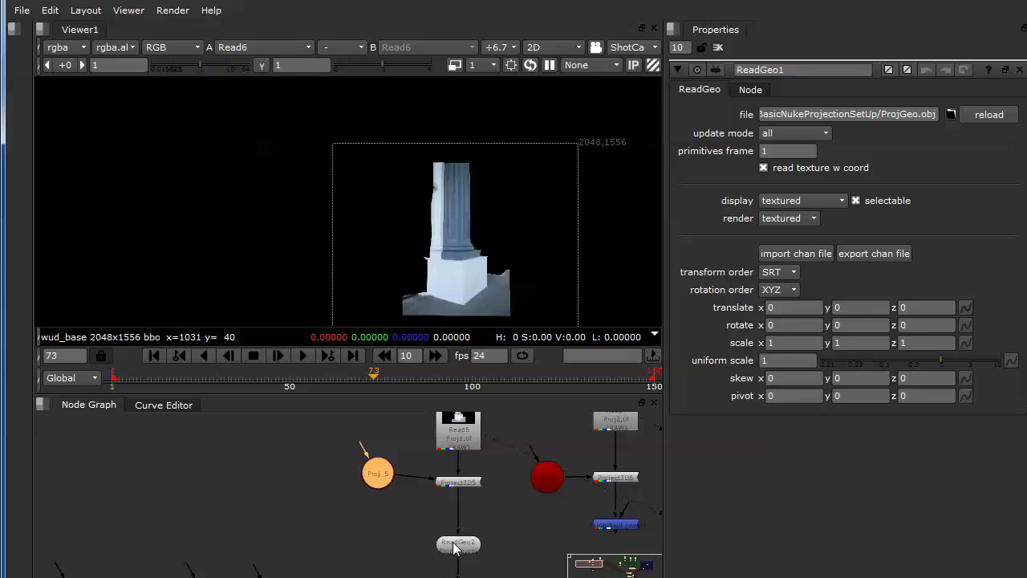
{"action": "left_click_drag", "start_coordinate": [455, 548], "coordinate": [454, 537]}
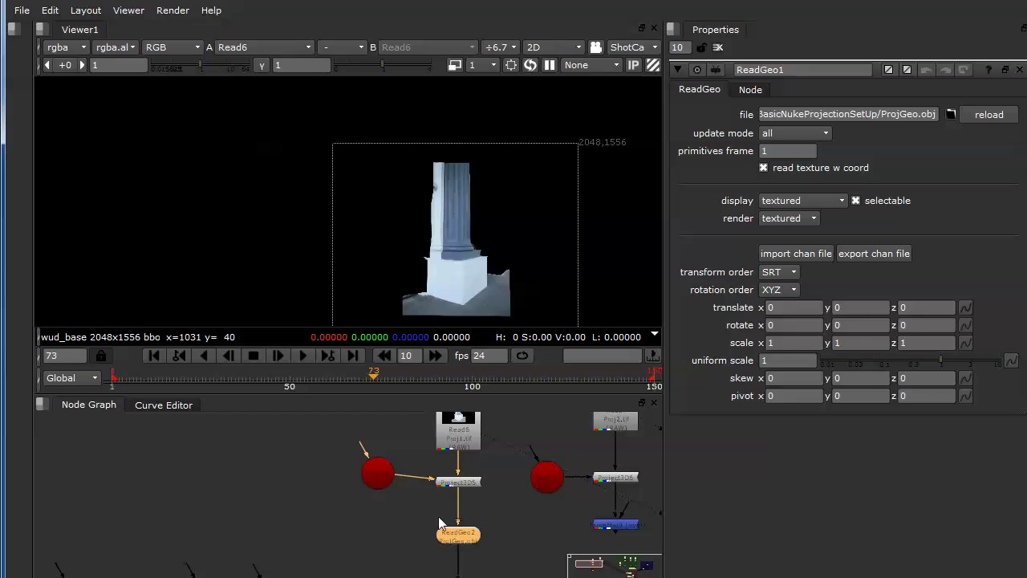
{"action": "left_click_drag", "start_coordinate": [383, 480], "coordinate": [385, 487]}
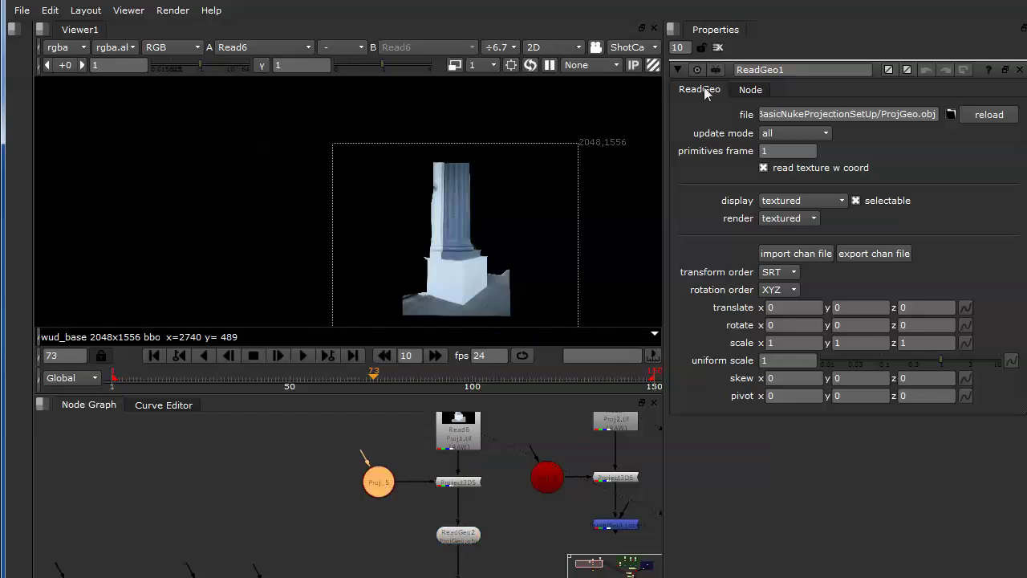
{"action": "left_click", "coordinate": [716, 47]}
{"action": "double_click", "coordinate": [458, 533]}
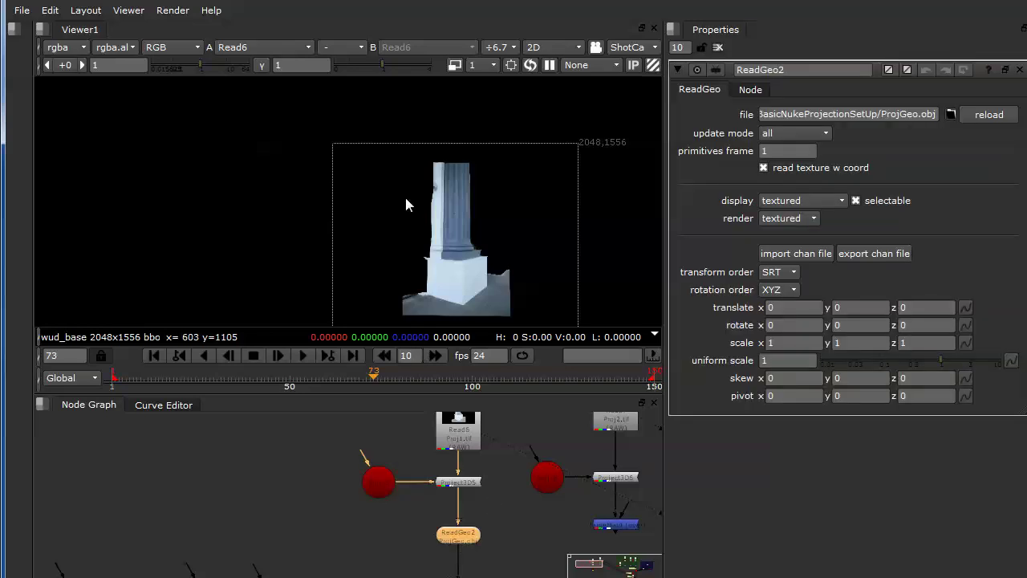
{"action": "key", "text": "Tab"}
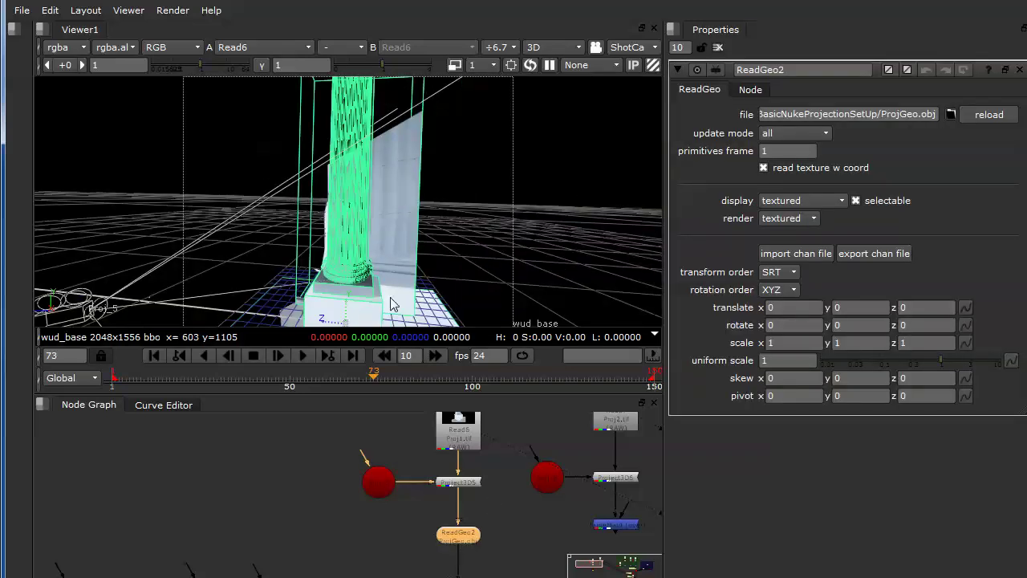
Orbit the 3D view and select the Proj_5 camera and column geometry to inspect the textured projection
{"action": "left_click_drag", "start_coordinate": [391, 303], "coordinate": [498, 193], "text": "ctrl"}
{"action": "left_click", "coordinate": [499, 192]}
{"action": "left_click", "coordinate": [298, 210]}
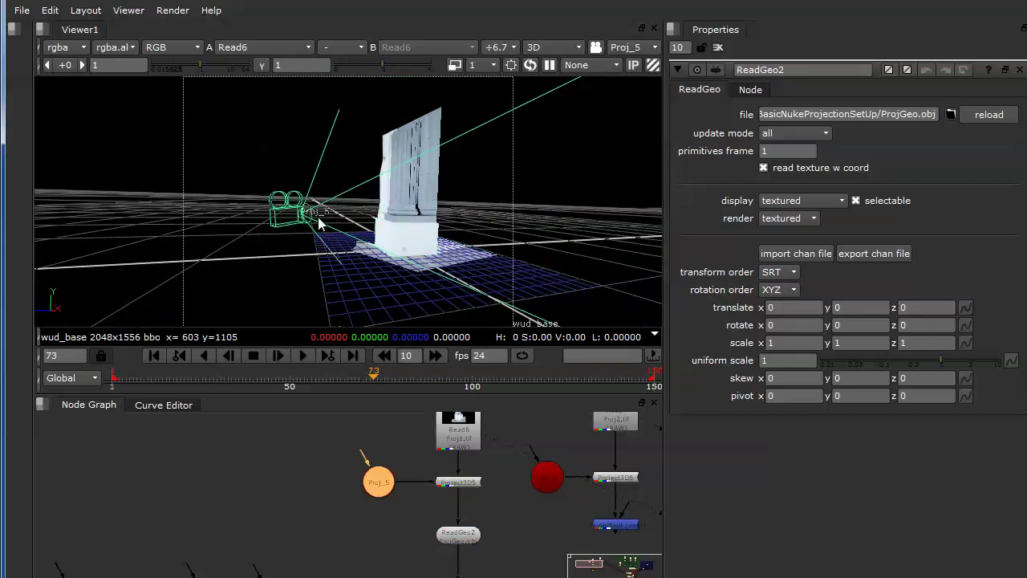
{"action": "left_click", "coordinate": [411, 203]}
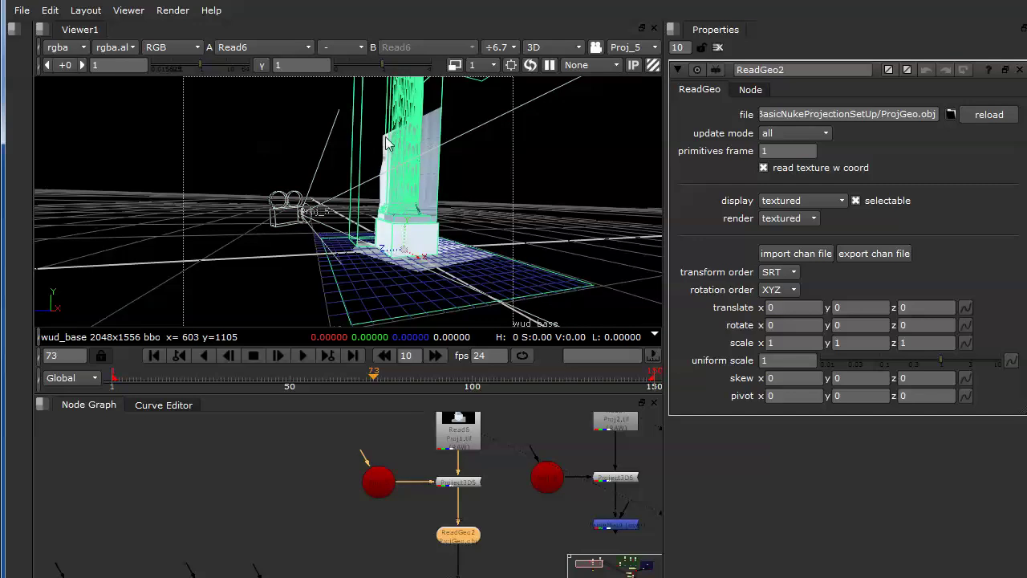
{"action": "left_click", "coordinate": [477, 173]}
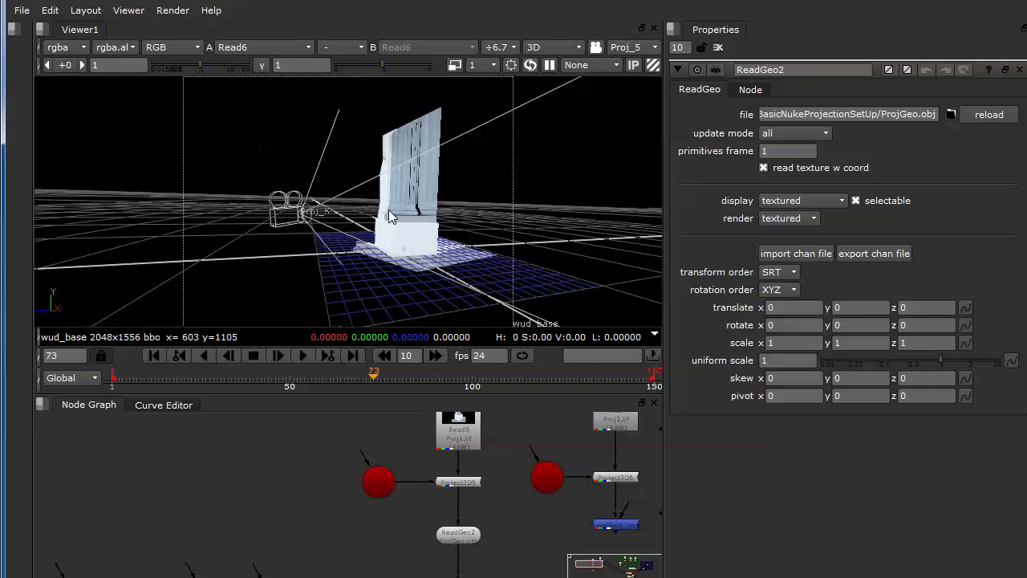
{"action": "left_click_drag", "start_coordinate": [386, 210], "coordinate": [431, 236], "text": "ctrl"}
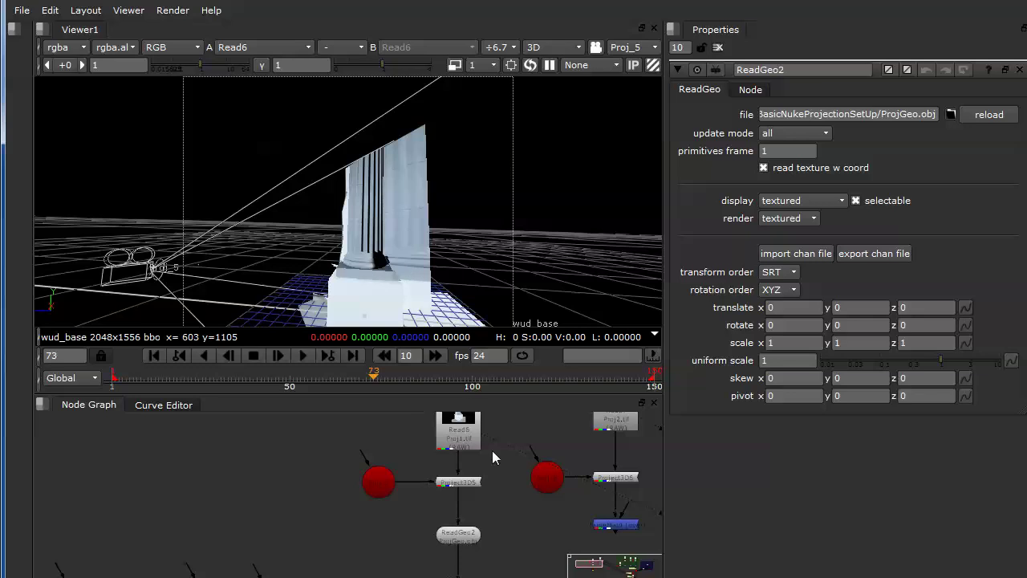
{"action": "scroll", "coordinate": [492, 450], "scroll_direction": "down", "scroll_amount": 4}
Disconnect ScanlineRender2's input pipe and select the Dot carrying the scene camera
{"action": "left_click", "coordinate": [474, 539]}
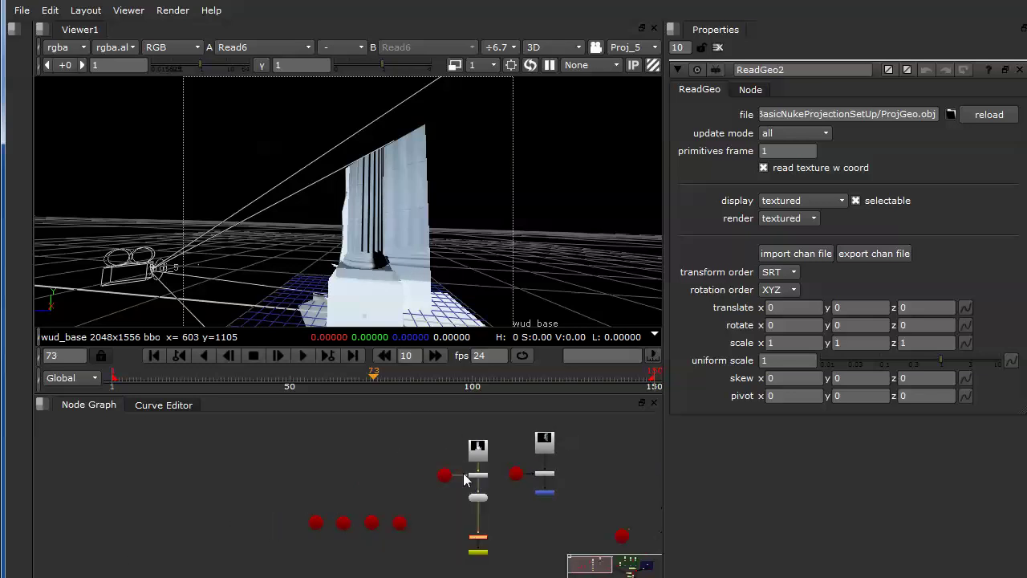
{"action": "scroll", "coordinate": [456, 517], "scroll_direction": "up", "scroll_amount": 3}
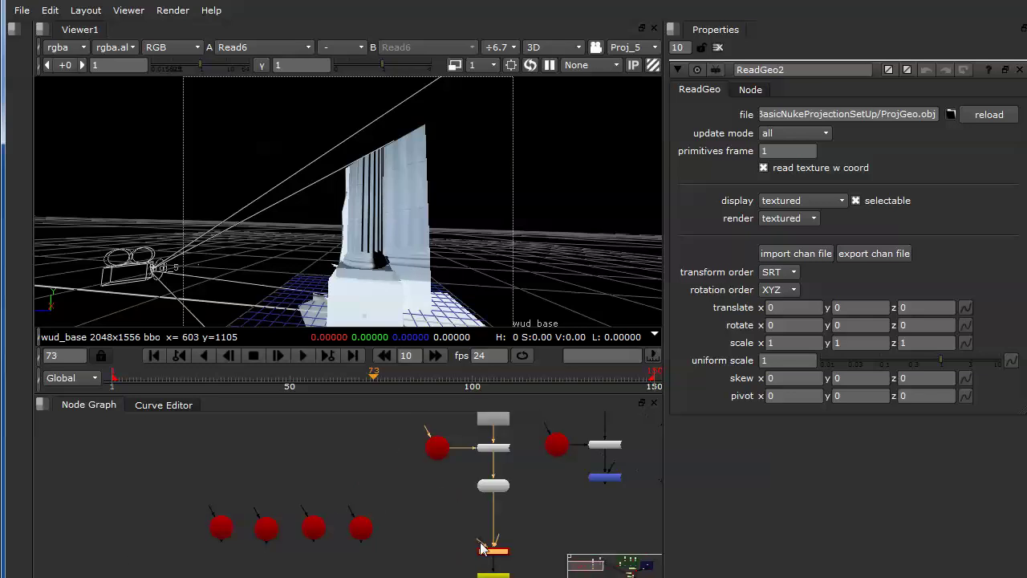
{"action": "left_click_drag", "start_coordinate": [485, 544], "coordinate": [444, 501]}
{"action": "scroll", "coordinate": [487, 512], "scroll_direction": "down", "scroll_amount": 2}
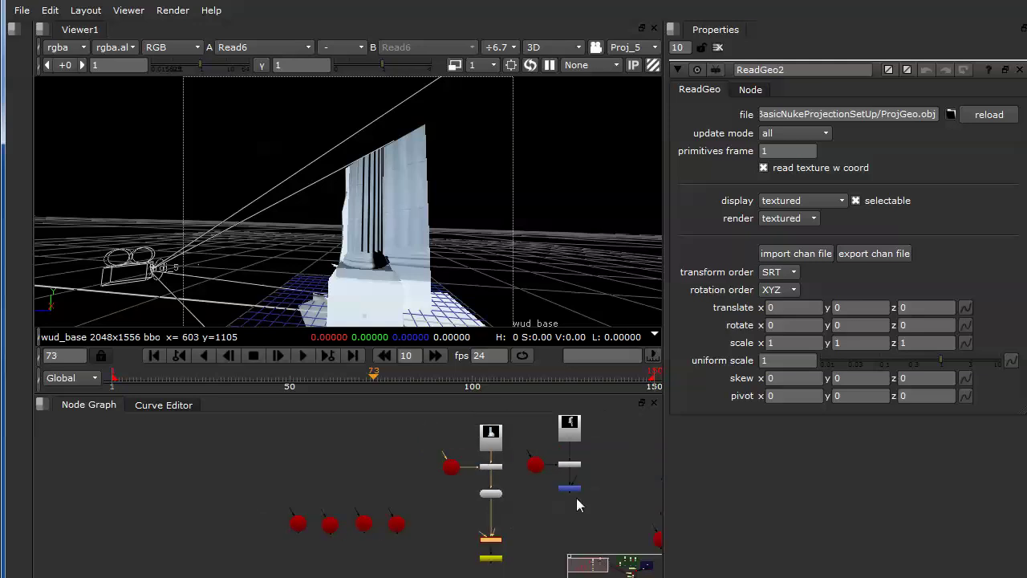
{"action": "middle_click_drag", "start_coordinate": [576, 498], "coordinate": [429, 468]}
{"action": "middle_click_drag", "start_coordinate": [521, 497], "coordinate": [412, 478]}
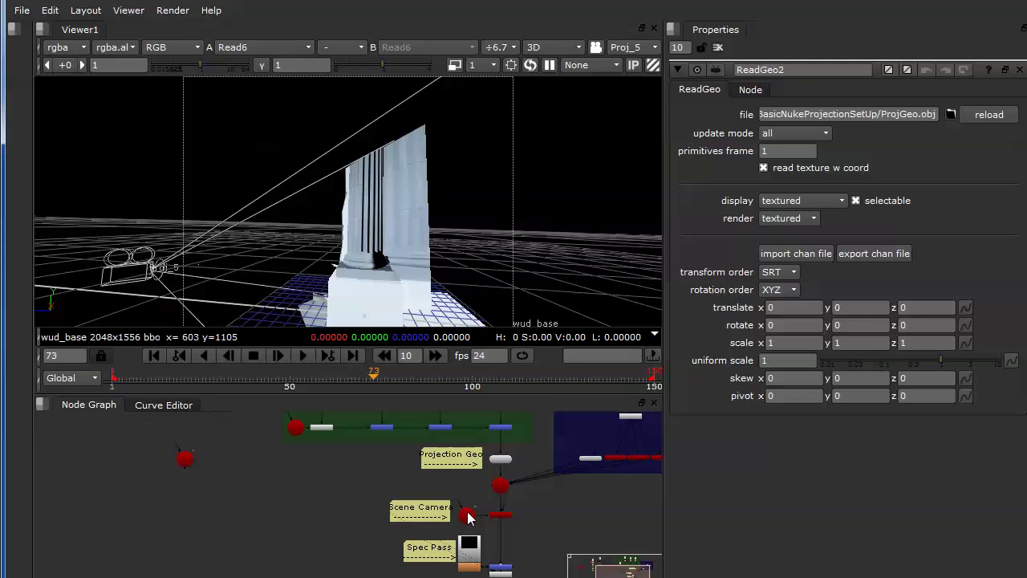
{"action": "left_click", "coordinate": [467, 514]}
Add a copy of the camera Dot by ScanlineRender2, connect it to the cam input, and open its settings
{"action": "middle_click_drag", "start_coordinate": [497, 545], "coordinate": [337, 504]}
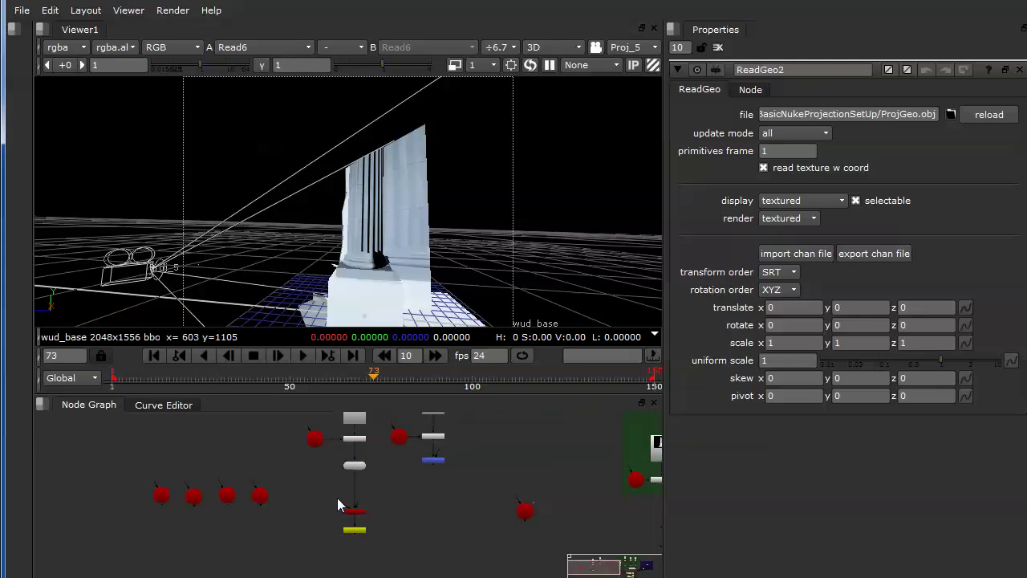
{"action": "key", "text": "period"}
{"action": "left_click_drag", "start_coordinate": [342, 511], "coordinate": [325, 490]}
{"action": "double_click", "coordinate": [358, 514]}
{"action": "key", "text": "Tab"}
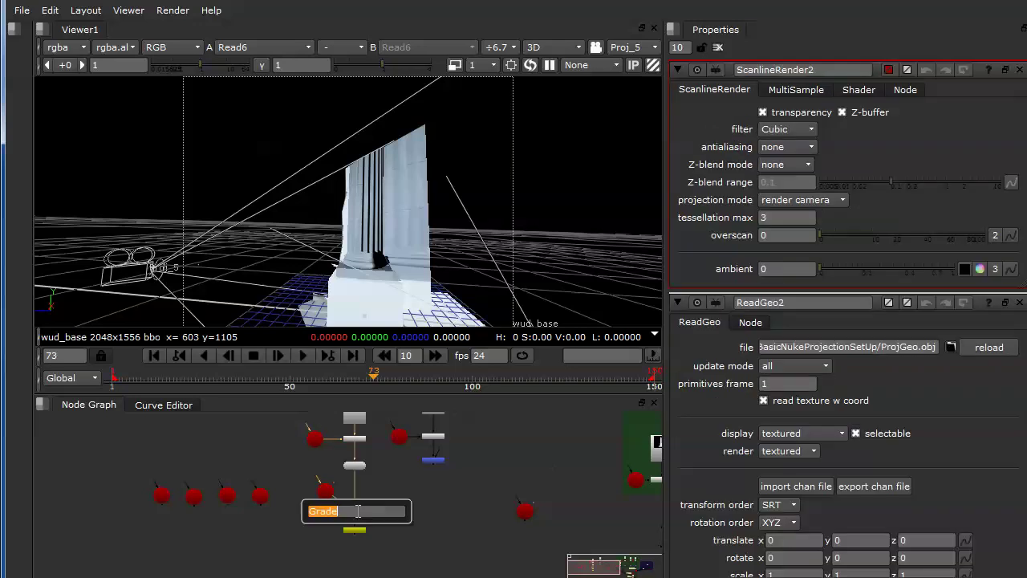
{"action": "key", "text": "Escape"}
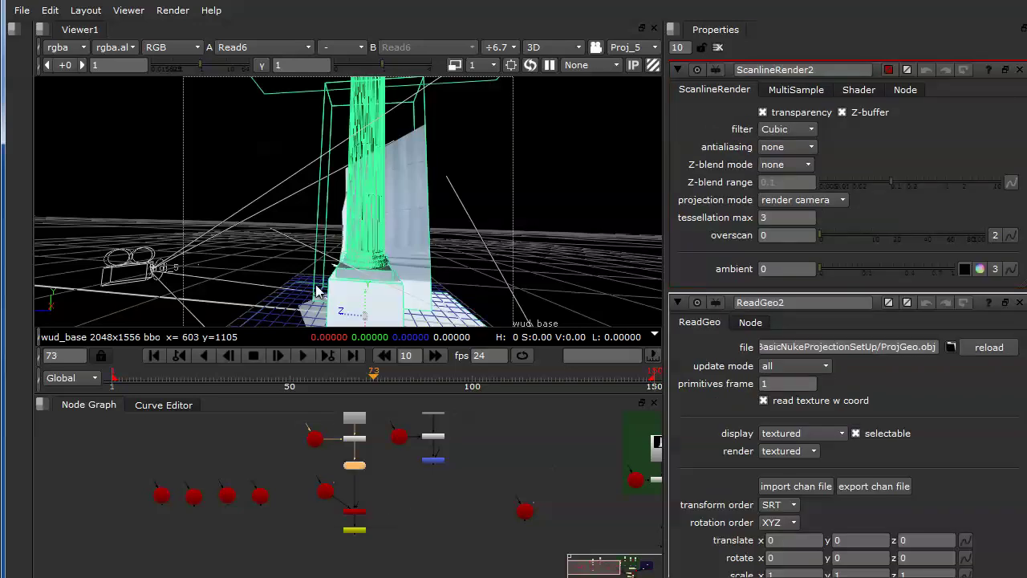
{"action": "key", "text": "Tab"}
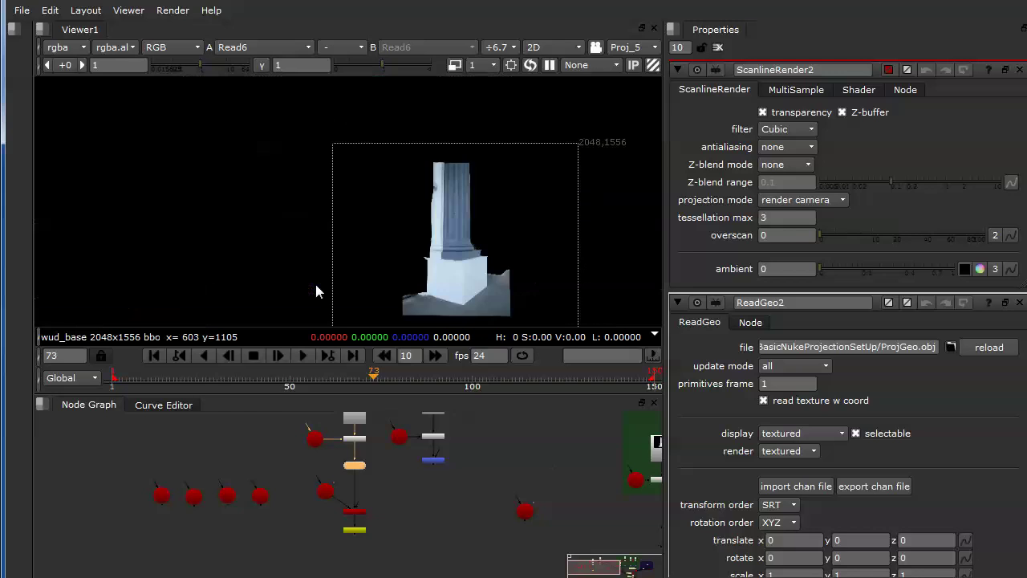
View the ScanlineRender2 output and check it at frames 50, 62 and 37
{"action": "left_click", "coordinate": [357, 512]}
{"action": "key", "text": "1"}
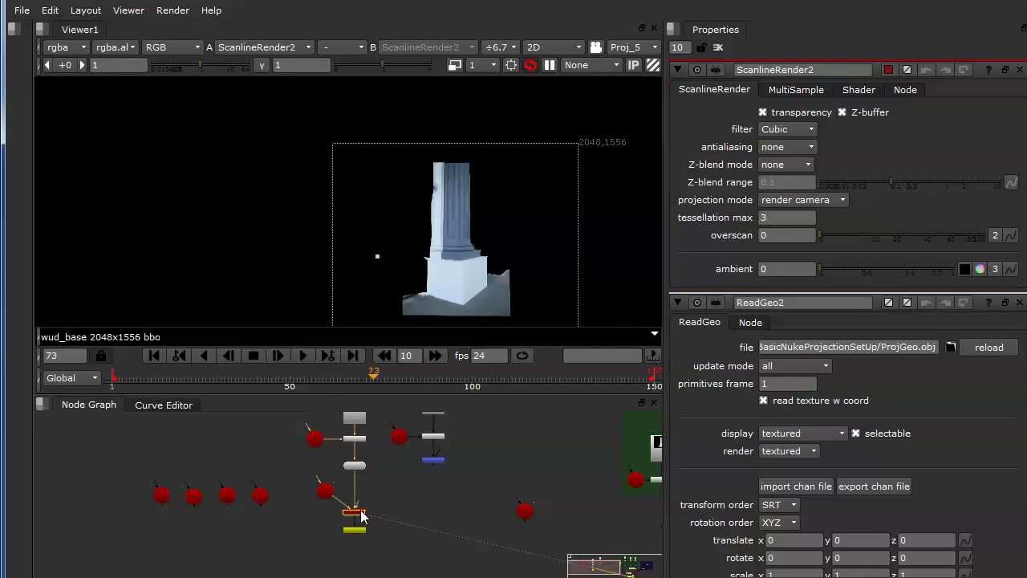
{"action": "left_click", "coordinate": [289, 377]}
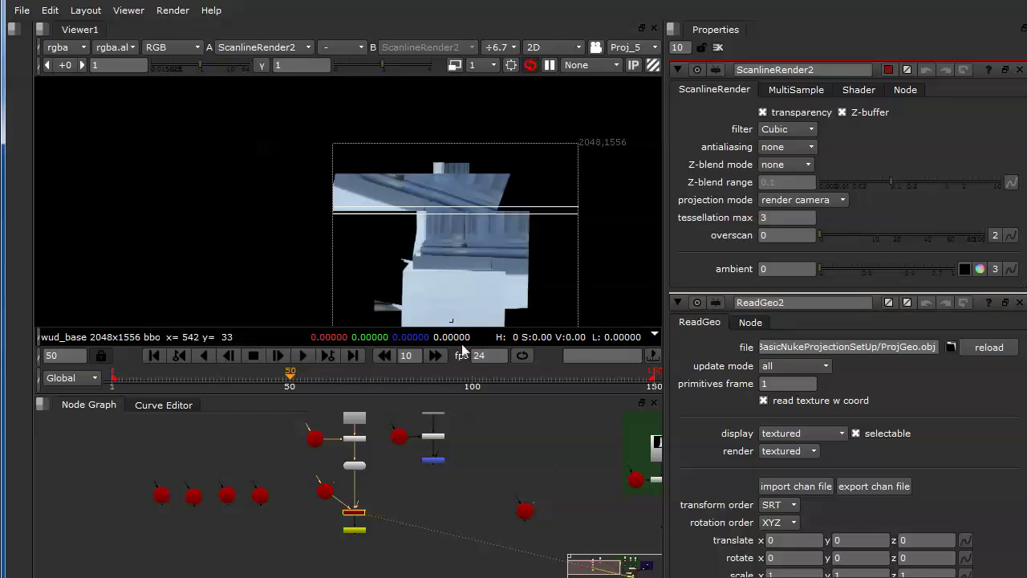
{"action": "left_click", "coordinate": [334, 377]}
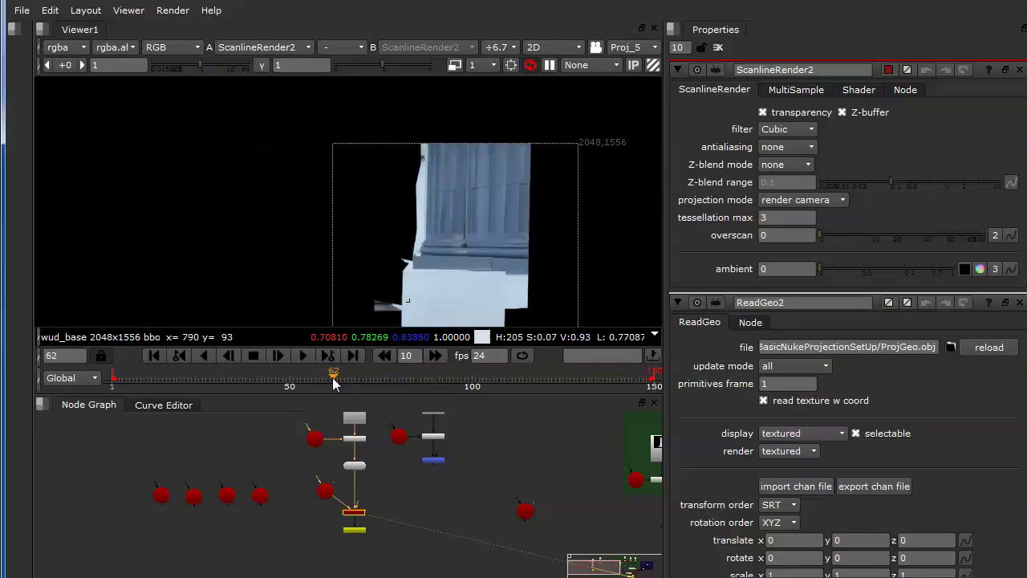
{"action": "left_click", "coordinate": [242, 377]}
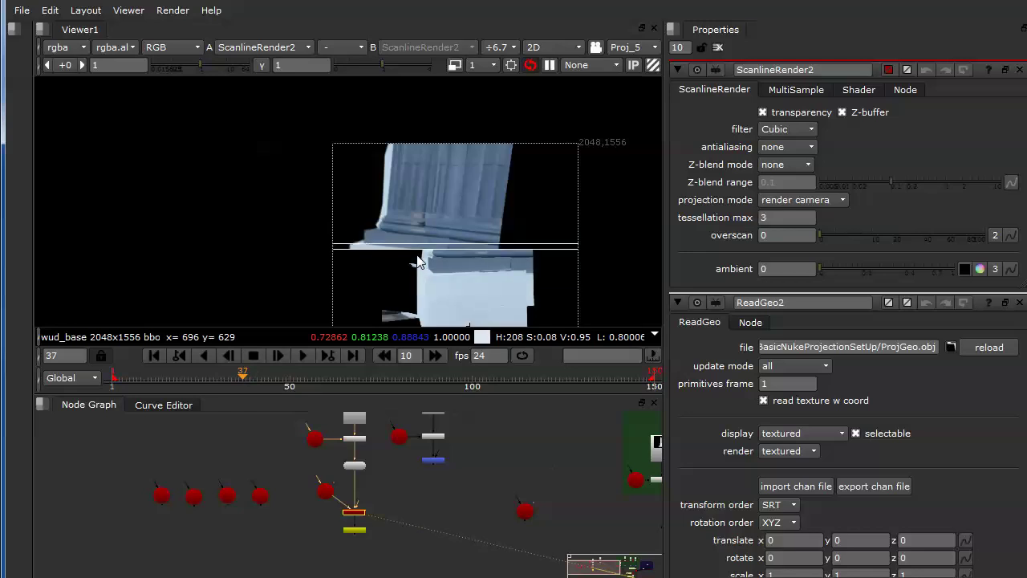
Back in 3D, open ShotCamera2's settings and scrub through its animation around the column
{"action": "key", "text": "Tab"}
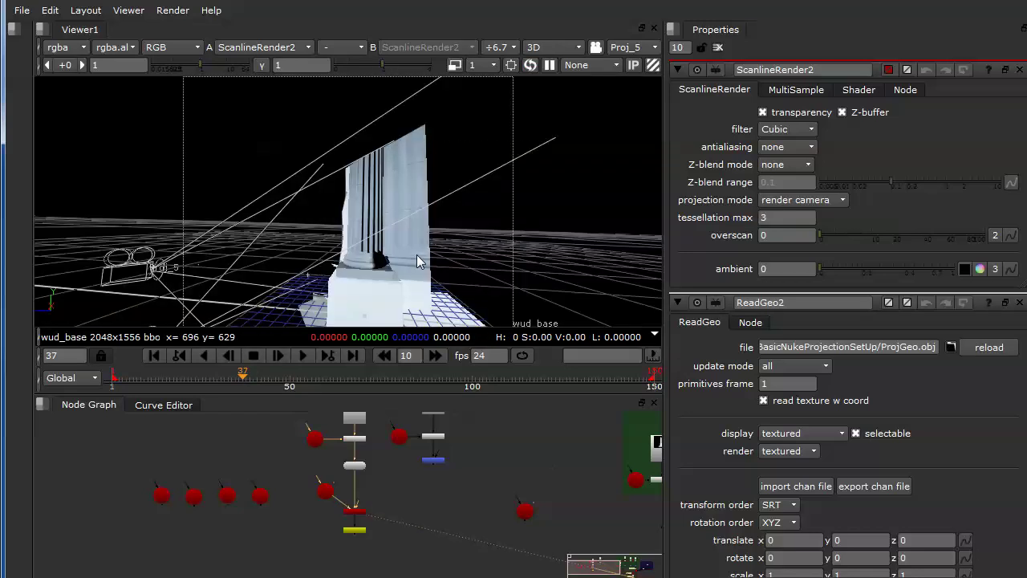
{"action": "left_click_drag", "start_coordinate": [399, 220], "coordinate": [480, 275], "text": "ctrl"}
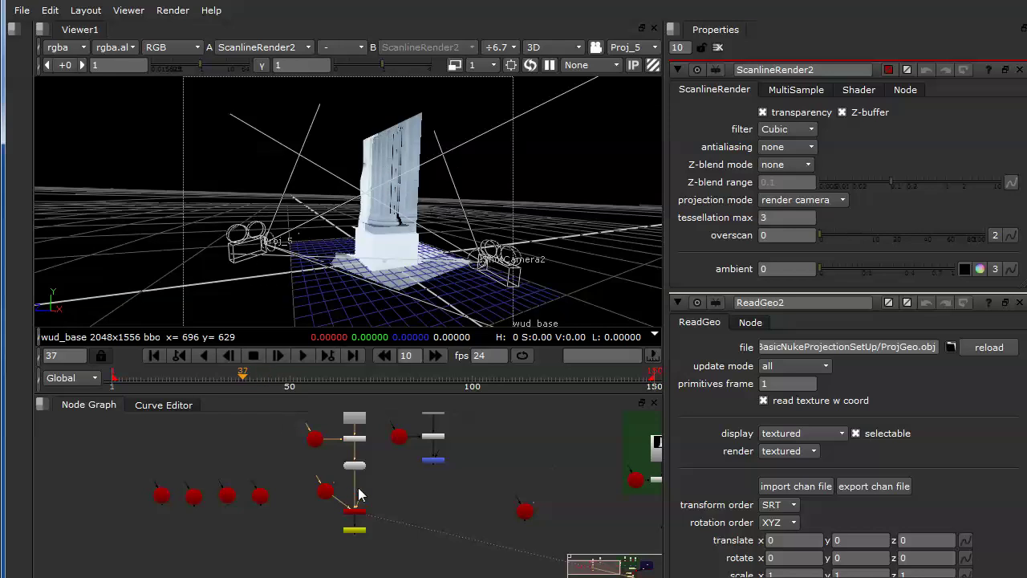
{"action": "double_click", "coordinate": [326, 490]}
{"action": "left_click_drag", "start_coordinate": [242, 375], "coordinate": [382, 392]}
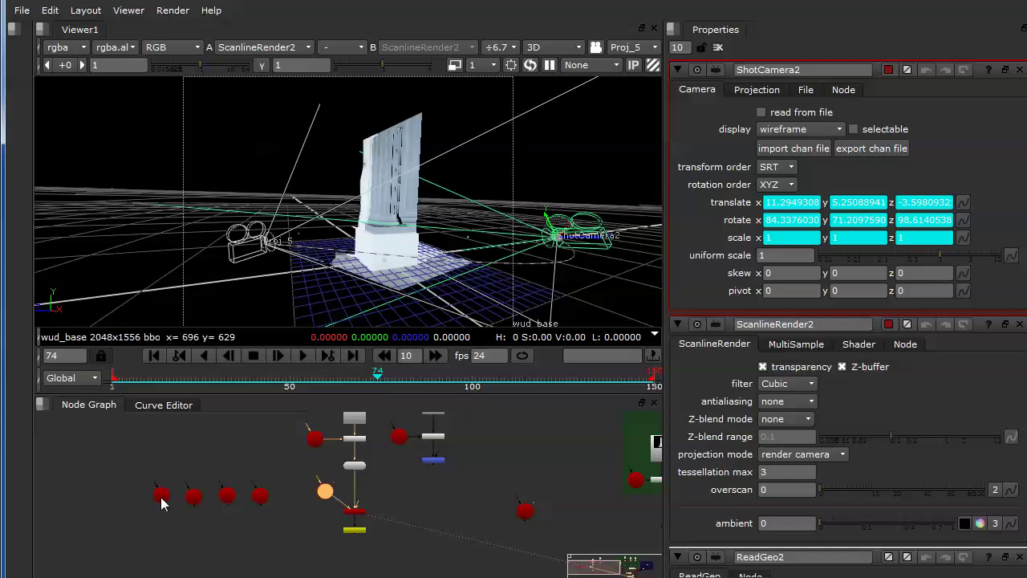
Open the Proj_01 and Proj_02 projection camera settings
{"action": "scroll", "coordinate": [205, 513], "scroll_direction": "up", "scroll_amount": 4}
{"action": "left_click", "coordinate": [122, 484]}
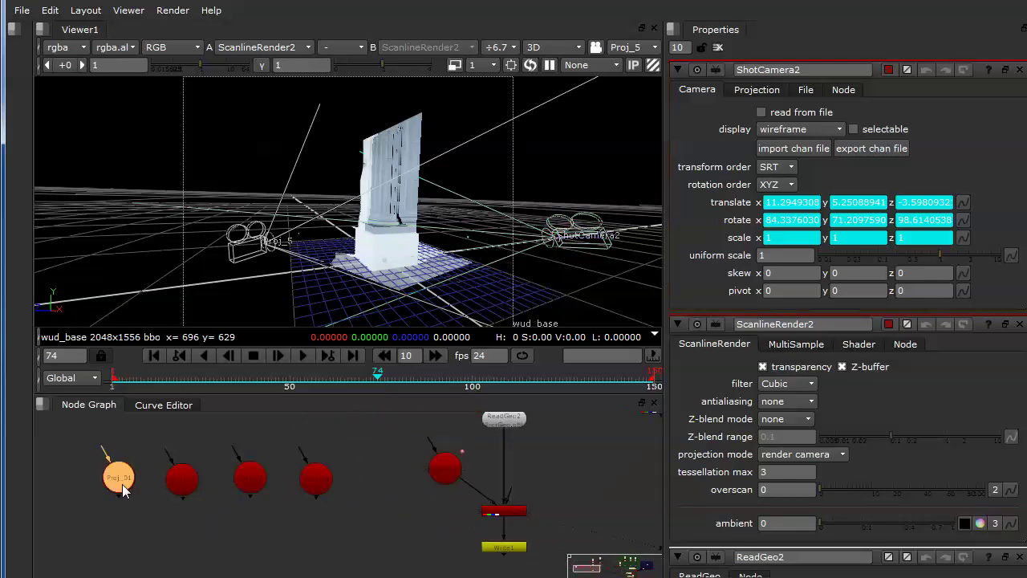
{"action": "left_click", "coordinate": [179, 481]}
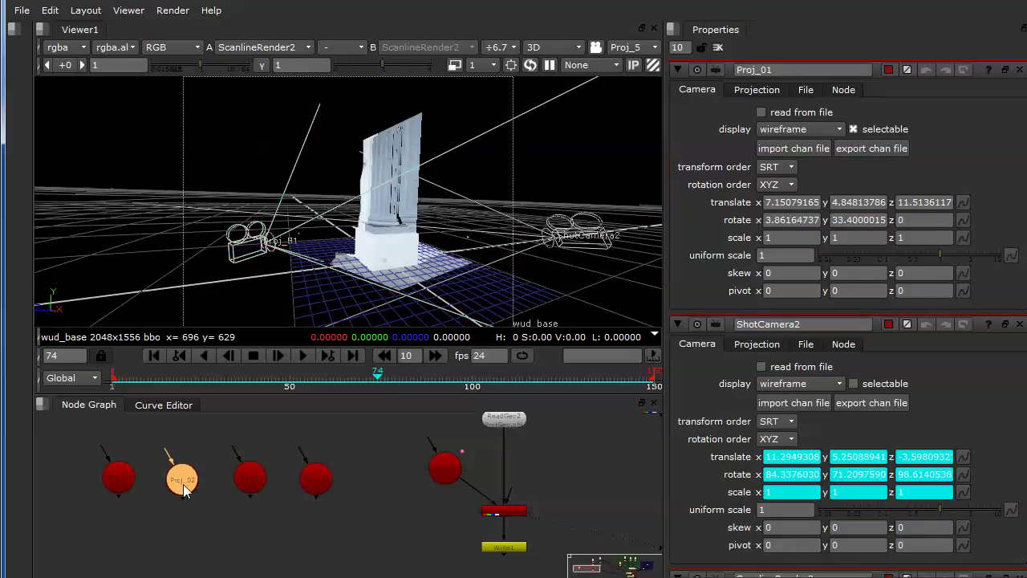
Open the Proj_03 and Proj_04 camera settings, look through Proj_02, and select Write1
{"action": "left_click", "coordinate": [246, 484]}
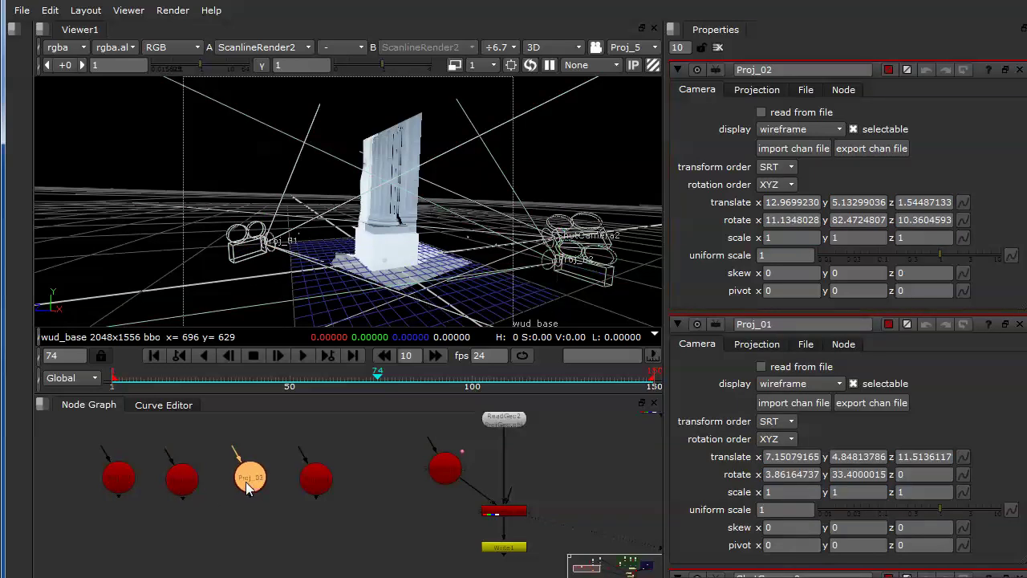
{"action": "left_click", "coordinate": [313, 482]}
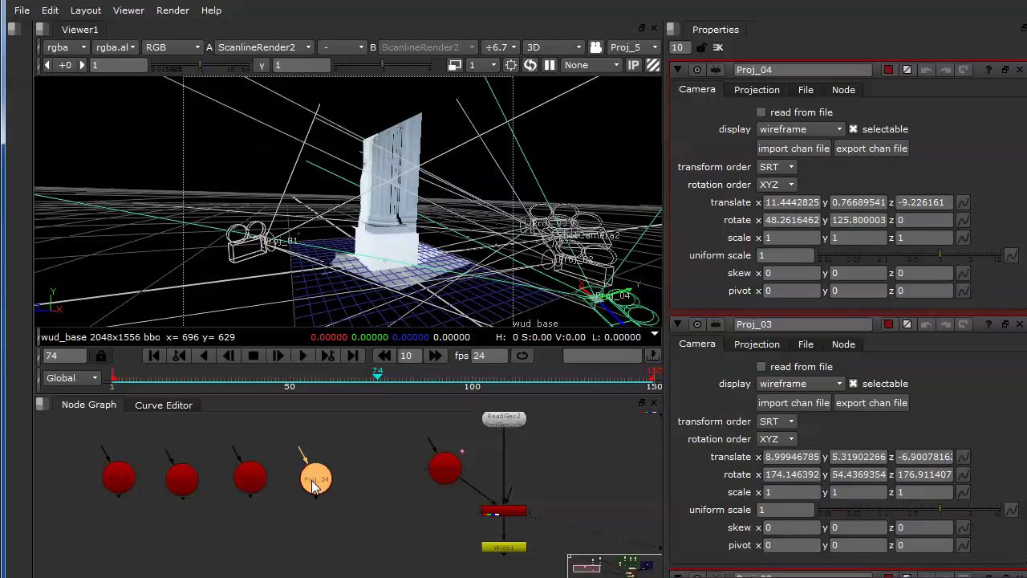
{"action": "left_click", "coordinate": [596, 46]}
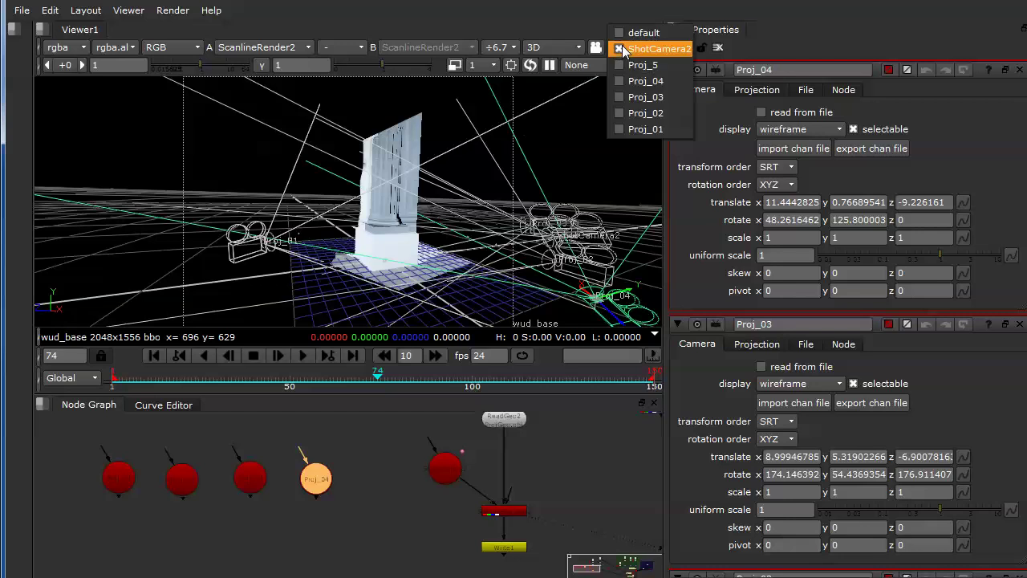
{"action": "left_click", "coordinate": [640, 113]}
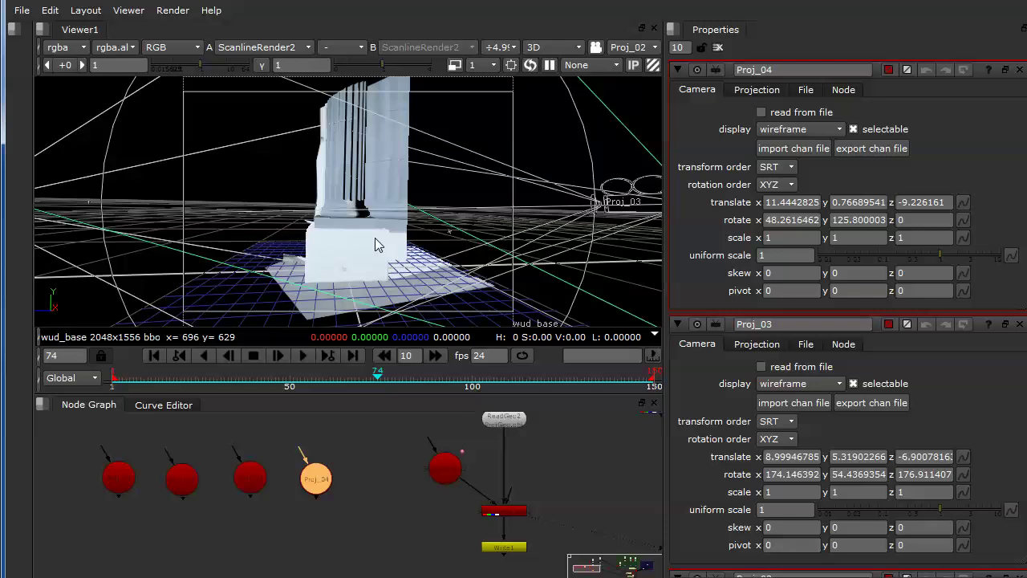
{"action": "left_click", "coordinate": [499, 548]}
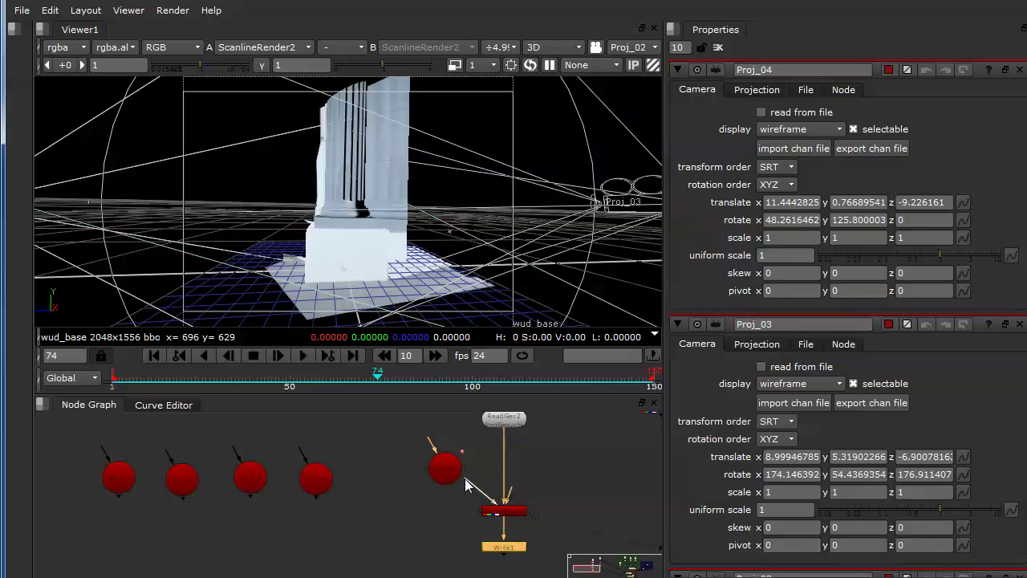
Connect Proj_02 to the render's camera input and view Write1's 2D output
{"action": "mouse_move", "coordinate": [465, 480]}
{"action": "left_mouse_down"}
{"action": "mouse_move", "coordinate": [359, 510]}
{"action": "mouse_move", "coordinate": [176, 492]}
{"action": "mouse_move", "coordinate": [184, 489]}
{"action": "left_mouse_up"}
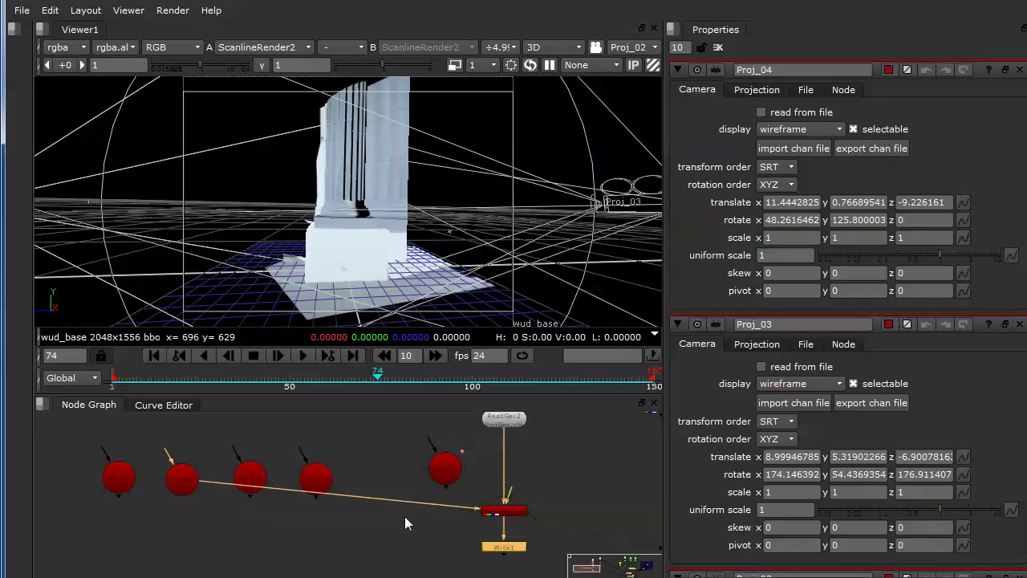
{"action": "key", "text": "1"}
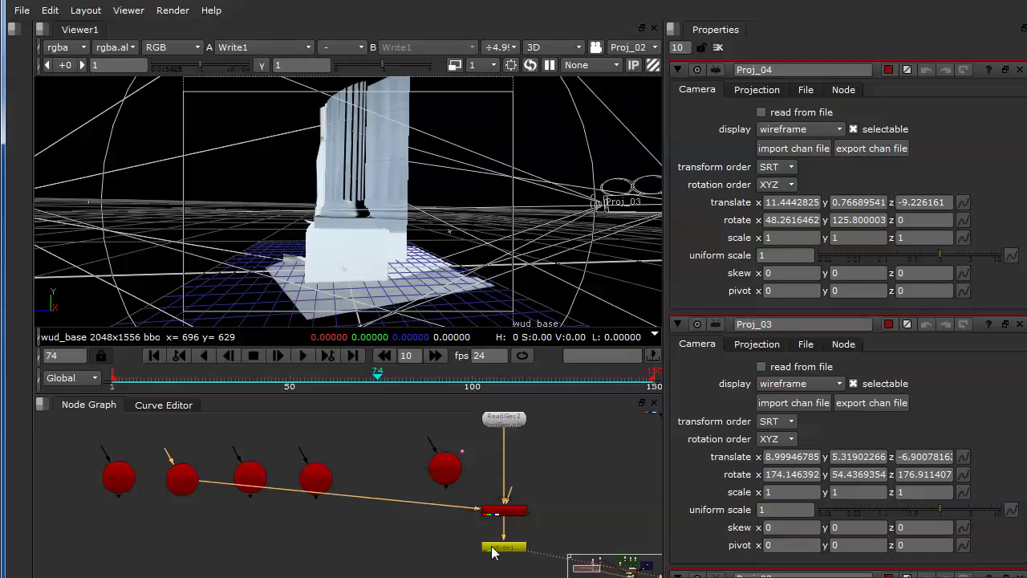
{"action": "key", "text": "Tab"}
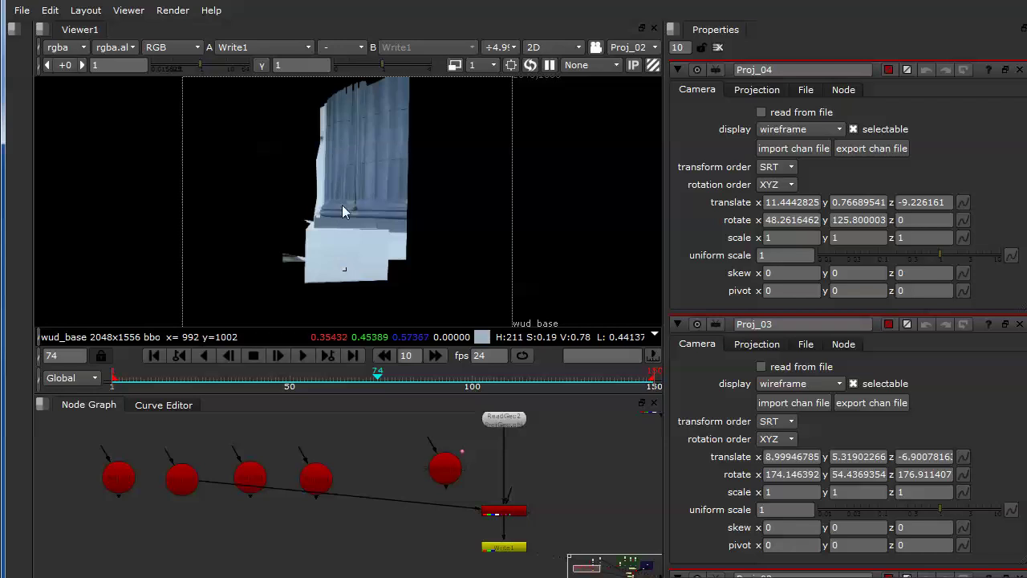
Move Proj_02 beside the render node, tidy Write1, and bring Read6 and Read7 into view
{"action": "left_click_drag", "start_coordinate": [190, 484], "coordinate": [387, 500]}
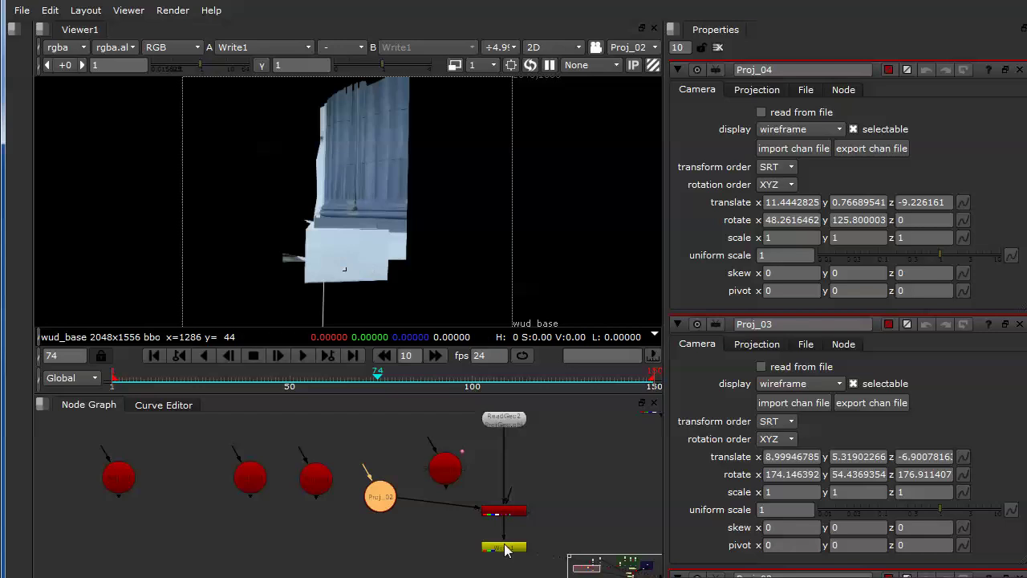
{"action": "mouse_move", "coordinate": [504, 547]}
{"action": "left_mouse_down"}
{"action": "mouse_move", "coordinate": [513, 548]}
{"action": "mouse_move", "coordinate": [505, 549]}
{"action": "left_mouse_up"}
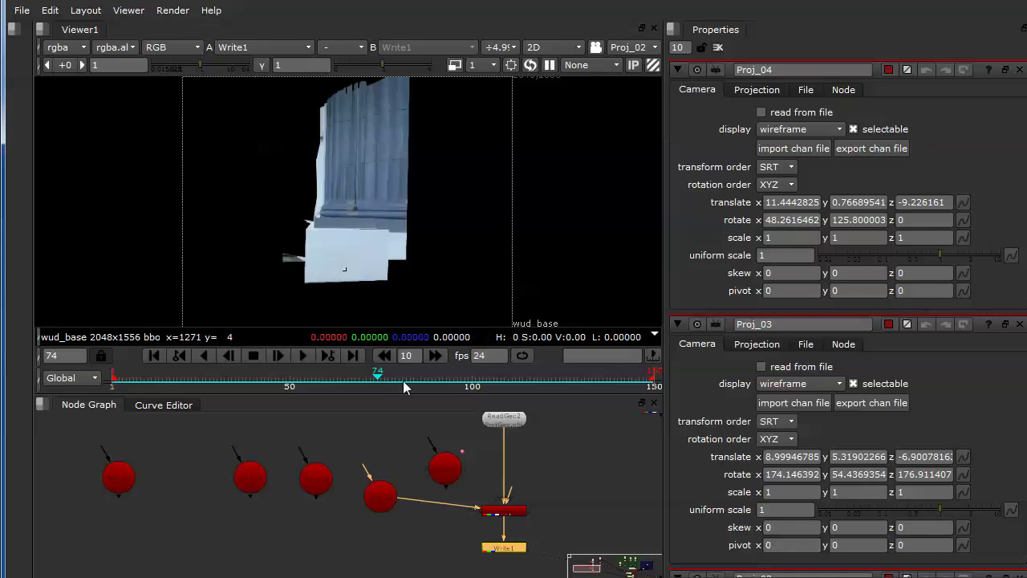
{"action": "left_click_drag", "start_coordinate": [388, 496], "coordinate": [398, 496]}
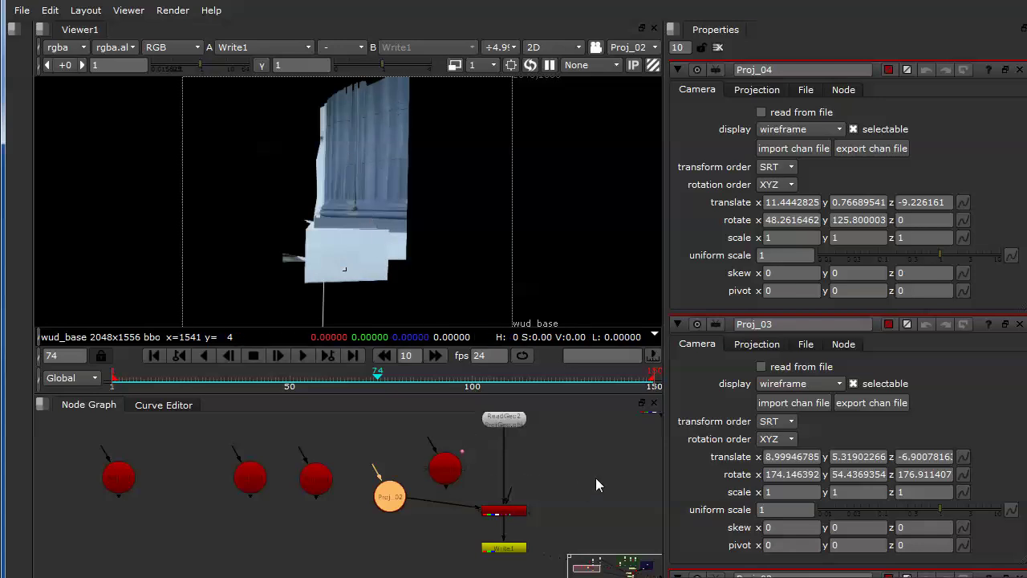
{"action": "middle_click_drag", "start_coordinate": [489, 417], "coordinate": [494, 502]}
View the Read7 image, checking its alpha matte and 3D scene, then return to 2D colour
{"action": "left_click", "coordinate": [494, 502]}
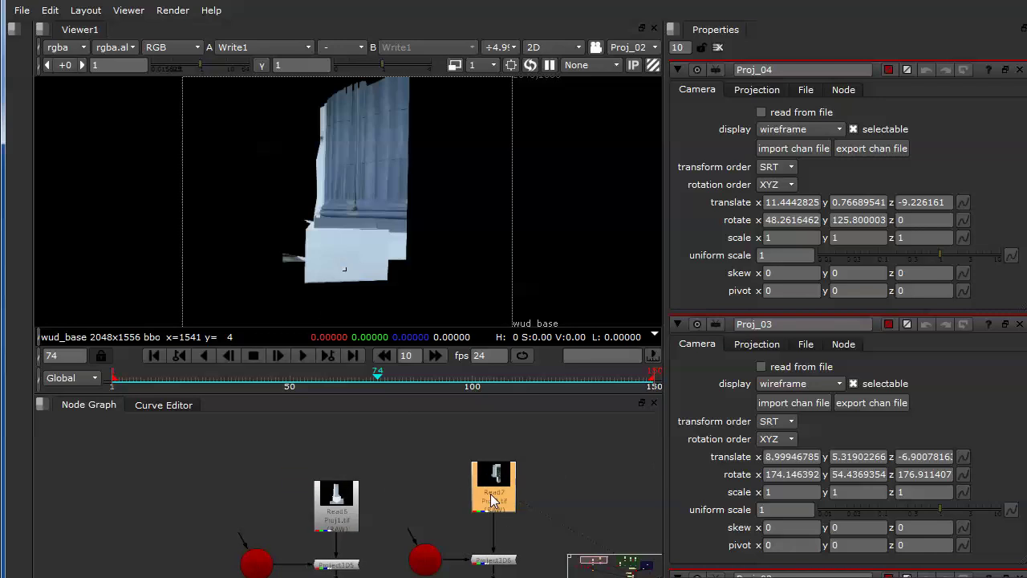
{"action": "key", "text": "1"}
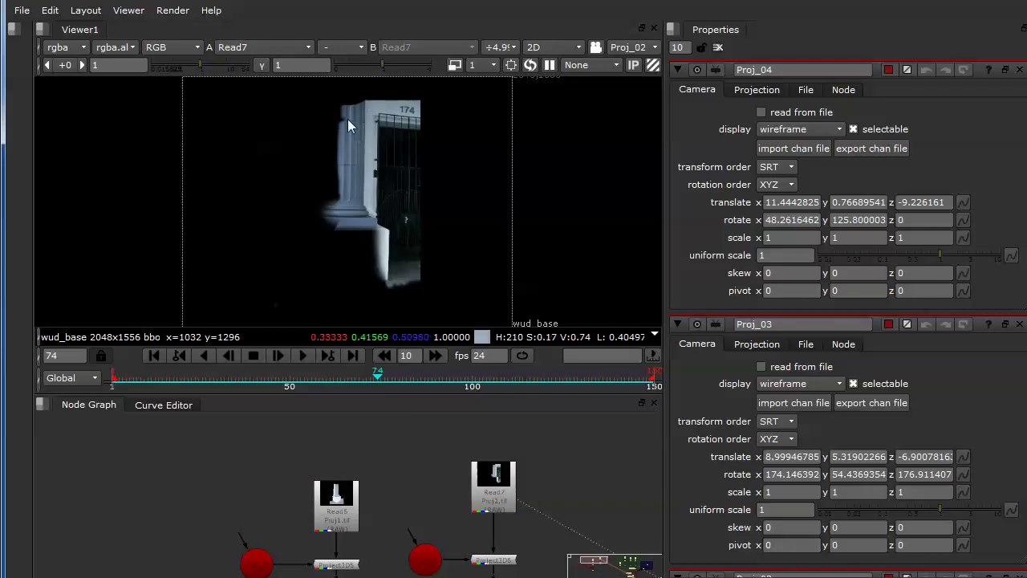
{"action": "key", "text": "Tab"}
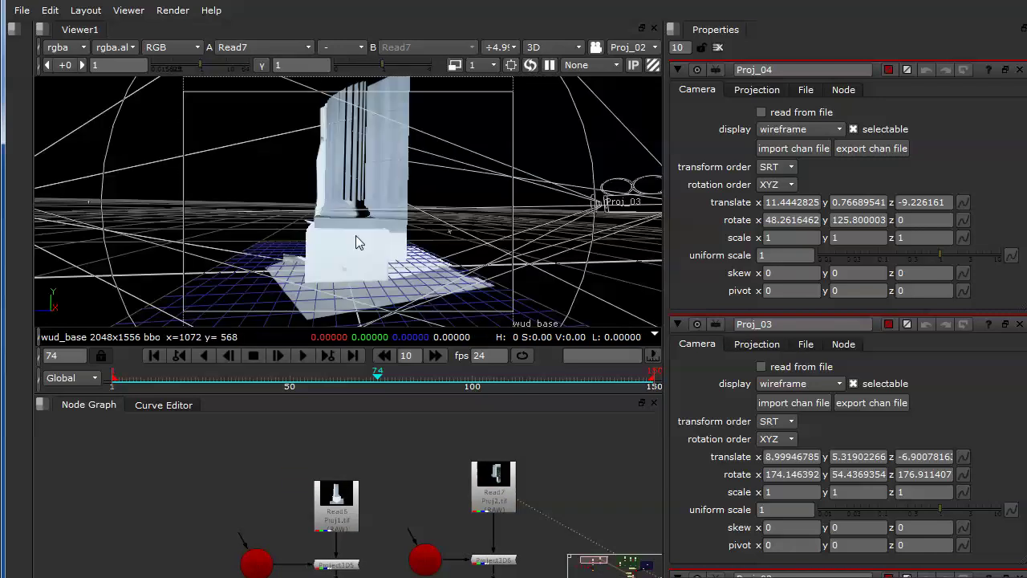
{"action": "key", "text": "Tab"}
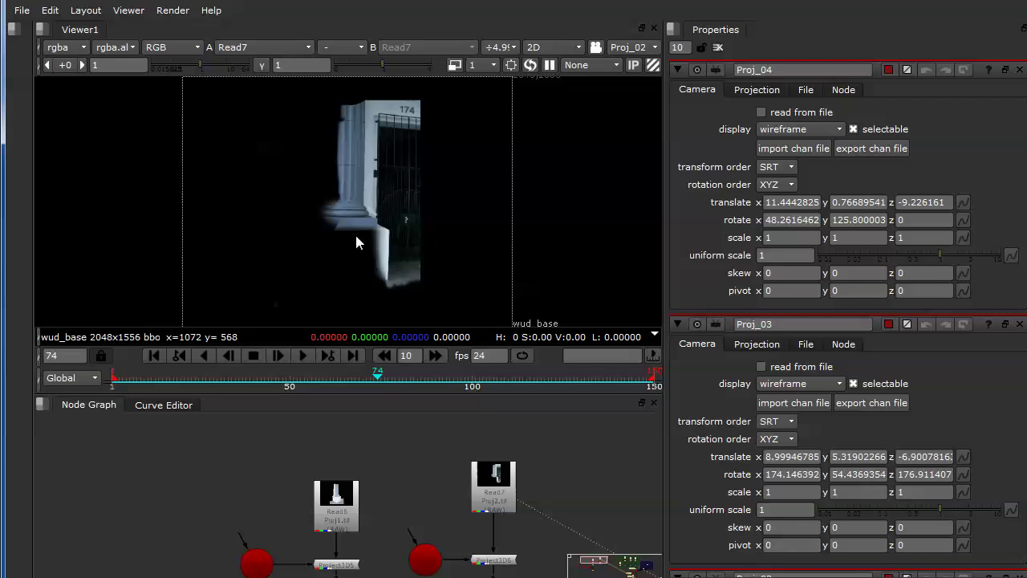
{"action": "key", "text": "a"}
{"action": "key", "text": "a"}
{"action": "key", "text": "a"}
{"action": "key", "text": "a"}
{"action": "key", "text": "a"}
{"action": "key", "text": "a"}
{"action": "key", "text": "a"}
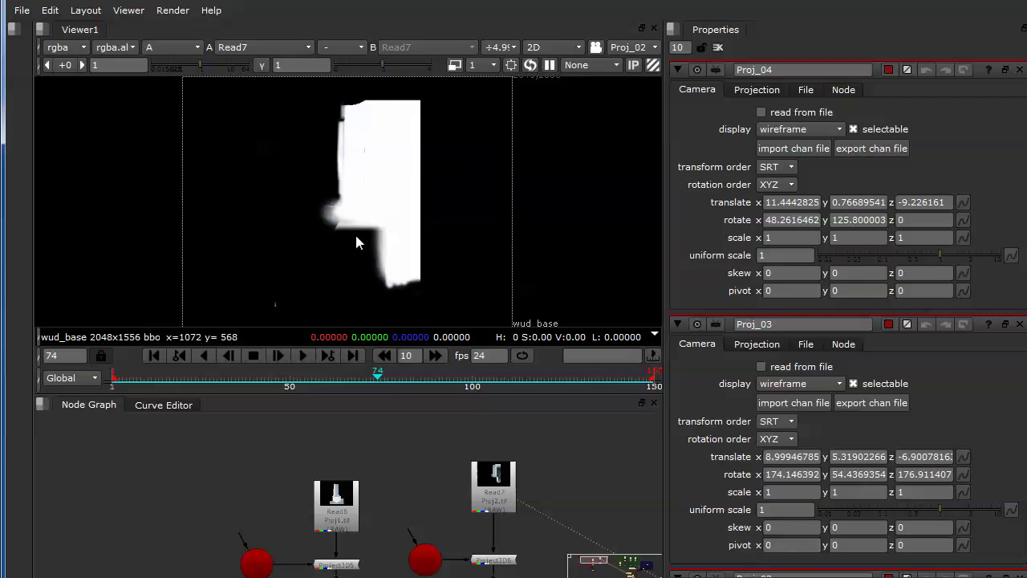
{"action": "key", "text": "a"}
{"action": "key", "text": "a"}
{"action": "key", "text": "a"}
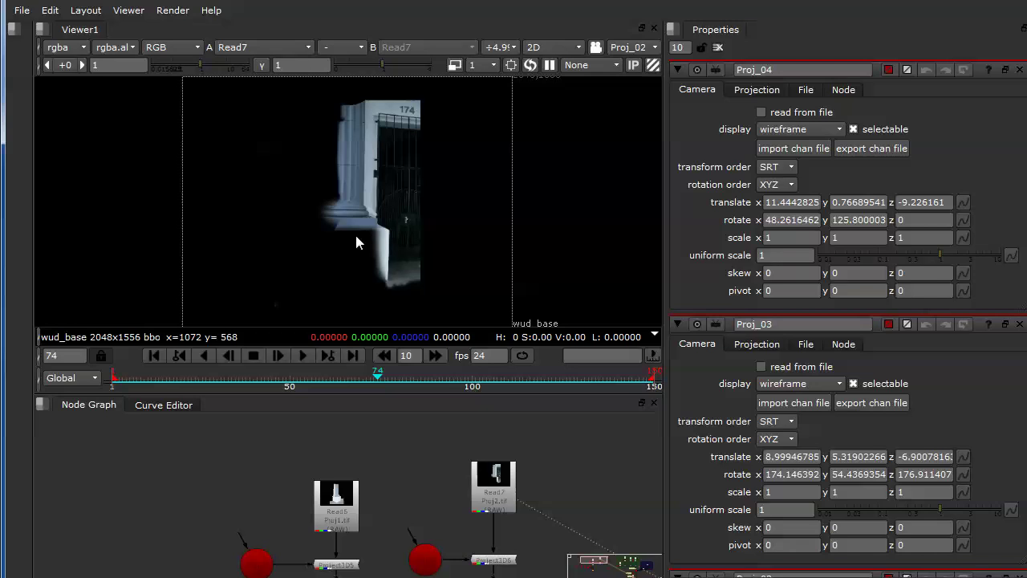
{"action": "key", "text": "Tab"}
{"action": "key", "text": "Tab"}
{"action": "scroll", "coordinate": [437, 506], "scroll_direction": "down", "scroll_amount": 4}
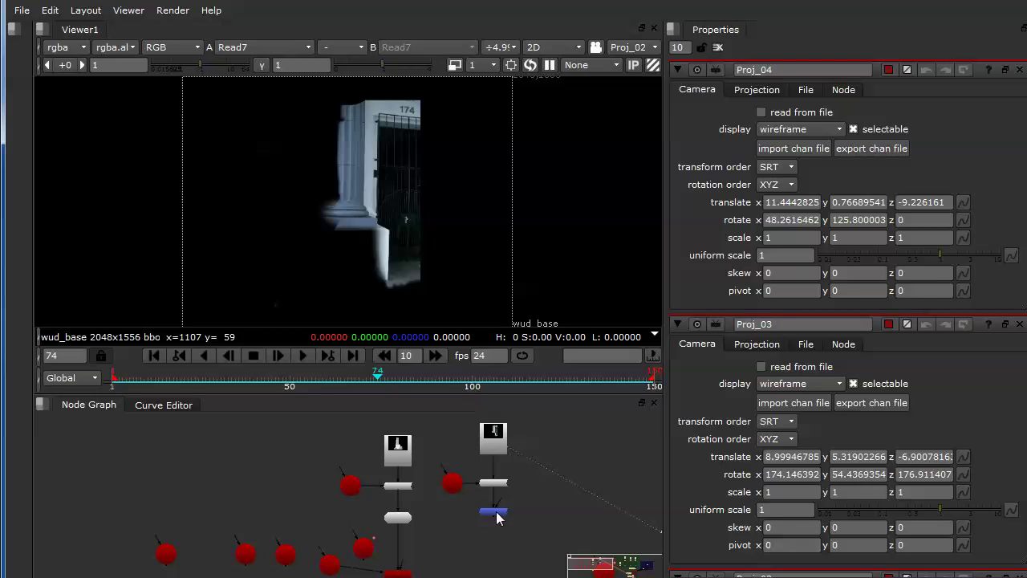
Nudge the Read7 projection node and show the scanline render in the viewer
{"action": "left_click", "coordinate": [497, 514]}
{"action": "left_click_drag", "start_coordinate": [496, 515], "coordinate": [466, 507]}
{"action": "left_click", "coordinate": [404, 575]}
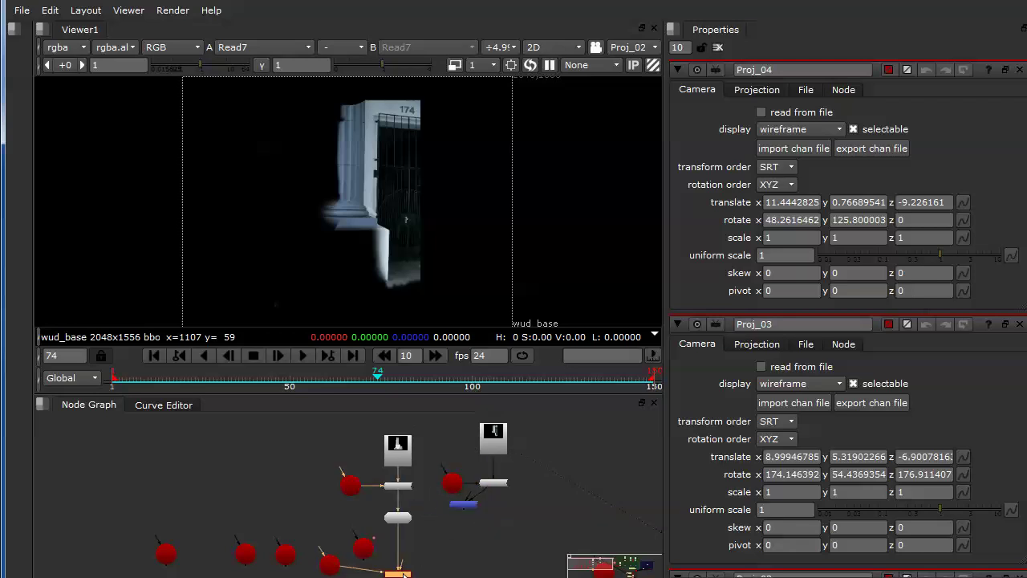
{"action": "key", "text": "1"}
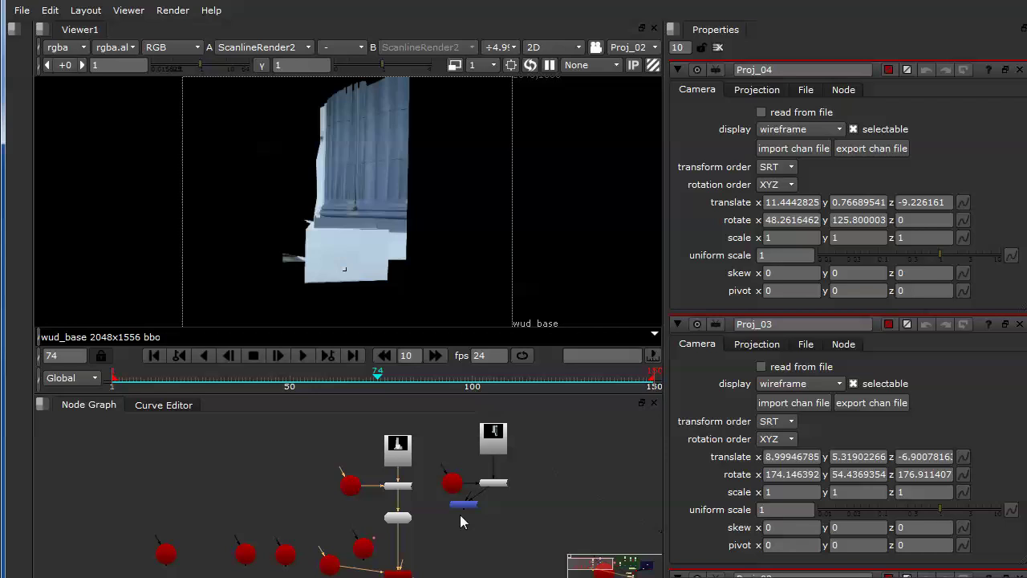
Insert the Read7 Project3D node into the left projection chain
{"action": "left_click", "coordinate": [465, 505]}
{"action": "left_click", "coordinate": [487, 441]}
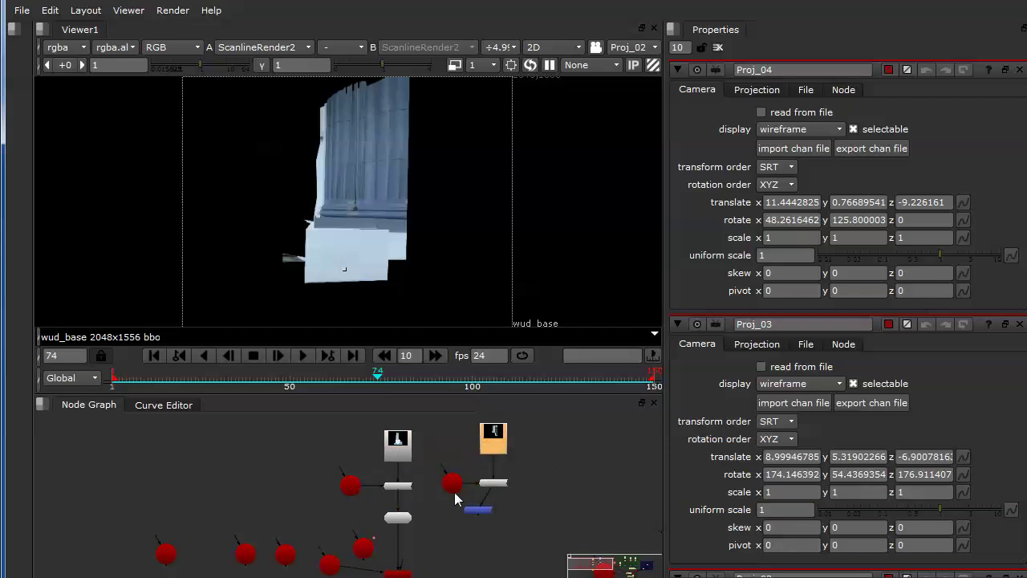
{"action": "left_click_drag", "start_coordinate": [478, 510], "coordinate": [399, 507]}
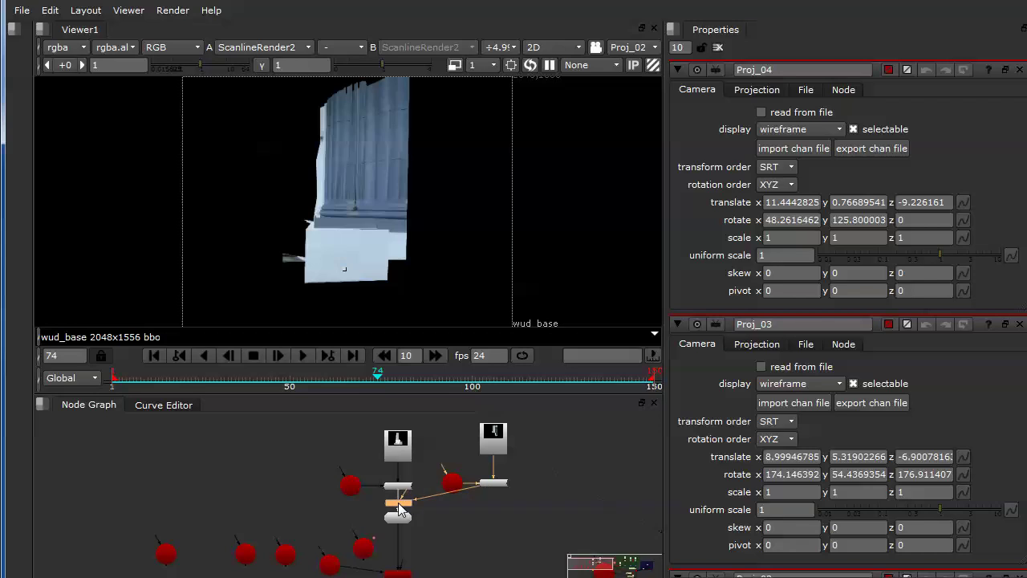
{"action": "left_click_drag", "start_coordinate": [400, 508], "coordinate": [399, 511]}
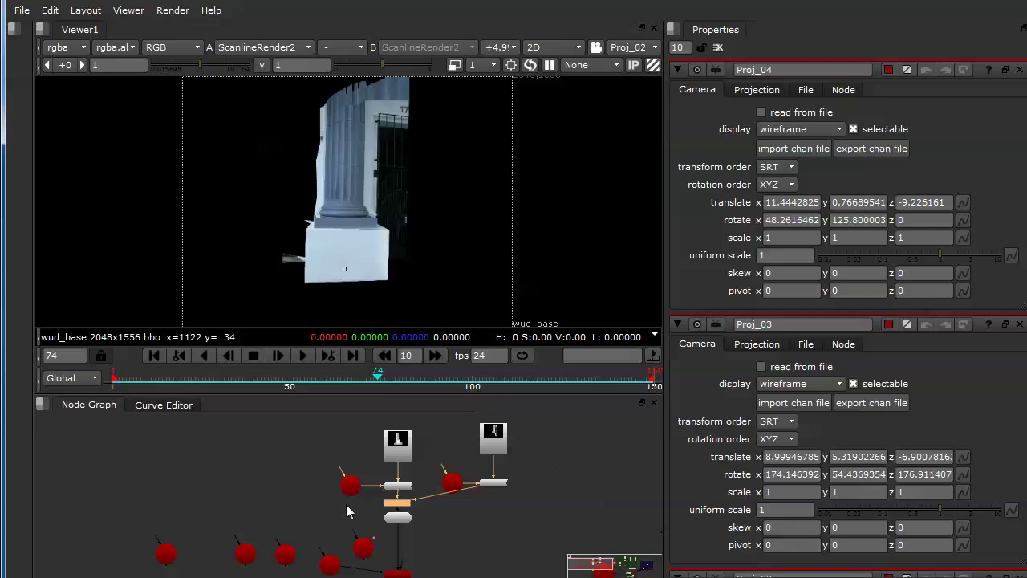
Reposition the camera nodes, including Proj_03, then display the Read3 image in the viewer
{"action": "middle_click_drag", "start_coordinate": [346, 504], "coordinate": [398, 445]}
{"action": "scroll", "coordinate": [435, 487], "scroll_direction": "up", "scroll_amount": 4}
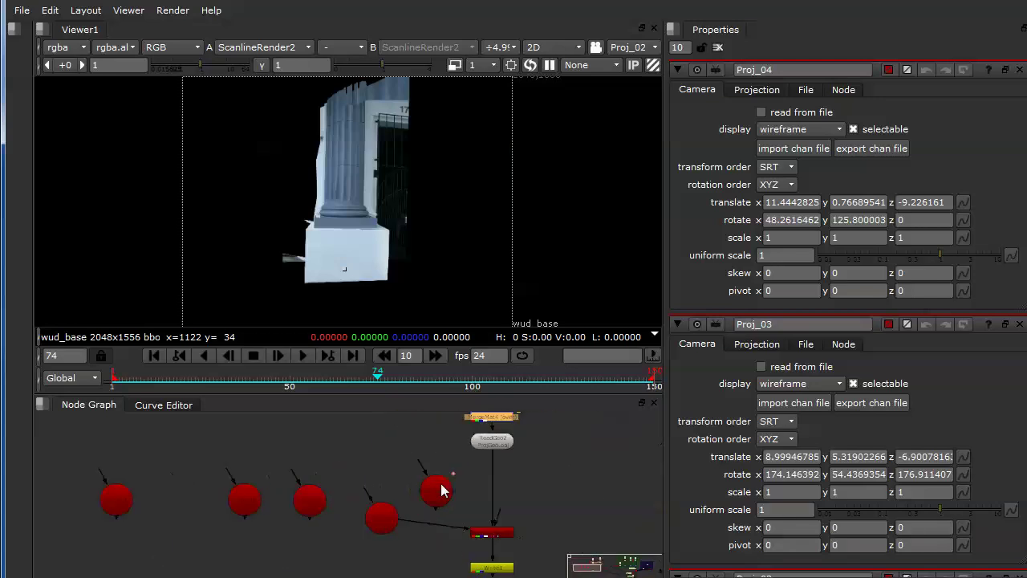
{"action": "left_click", "coordinate": [248, 502]}
{"action": "left_click_drag", "start_coordinate": [239, 500], "coordinate": [254, 467]}
{"action": "left_click_drag", "start_coordinate": [305, 501], "coordinate": [401, 495]}
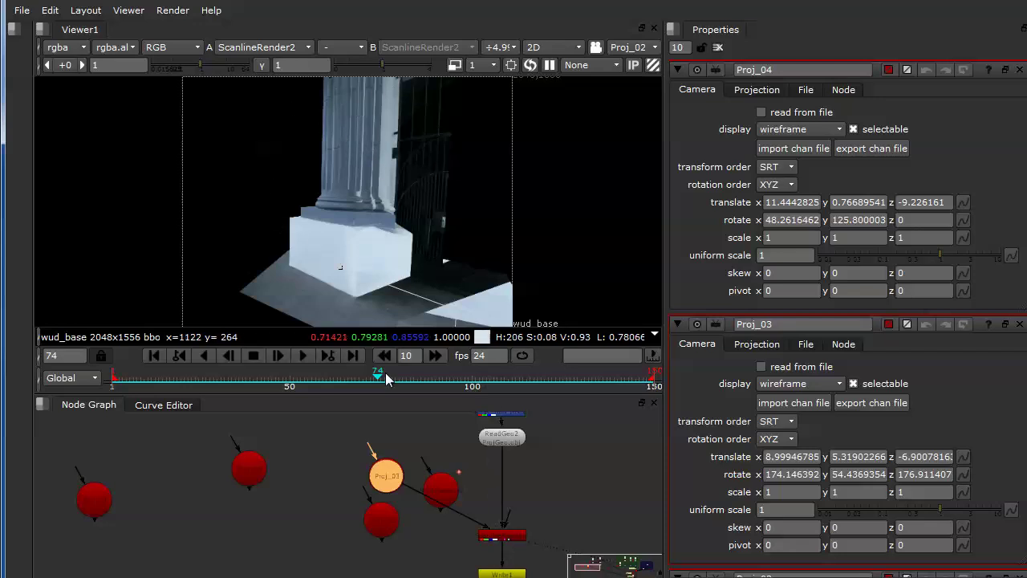
{"action": "left_click_drag", "start_coordinate": [389, 480], "coordinate": [393, 475]}
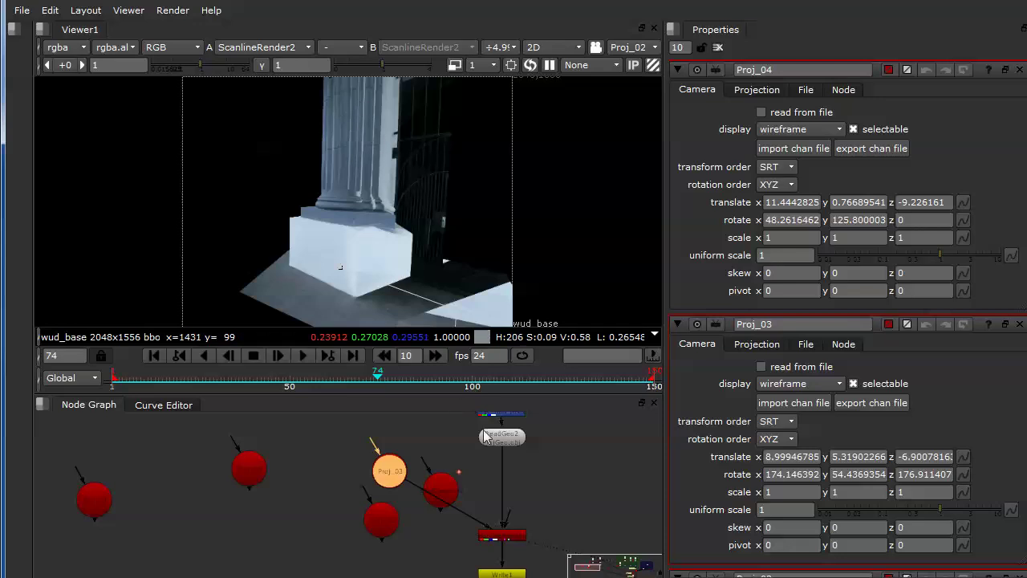
{"action": "middle_click_drag", "start_coordinate": [590, 458], "coordinate": [440, 442]}
{"action": "key", "text": "1"}
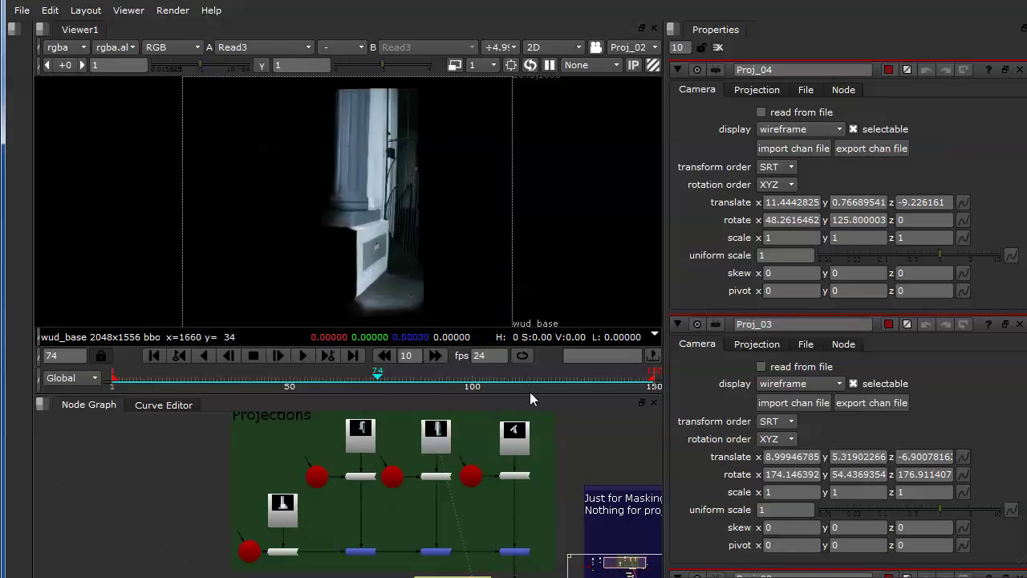
View the Read4 image, then recentre the Projections group and show Read1's full column image
{"action": "left_click", "coordinate": [515, 433]}
{"action": "key", "text": "1"}
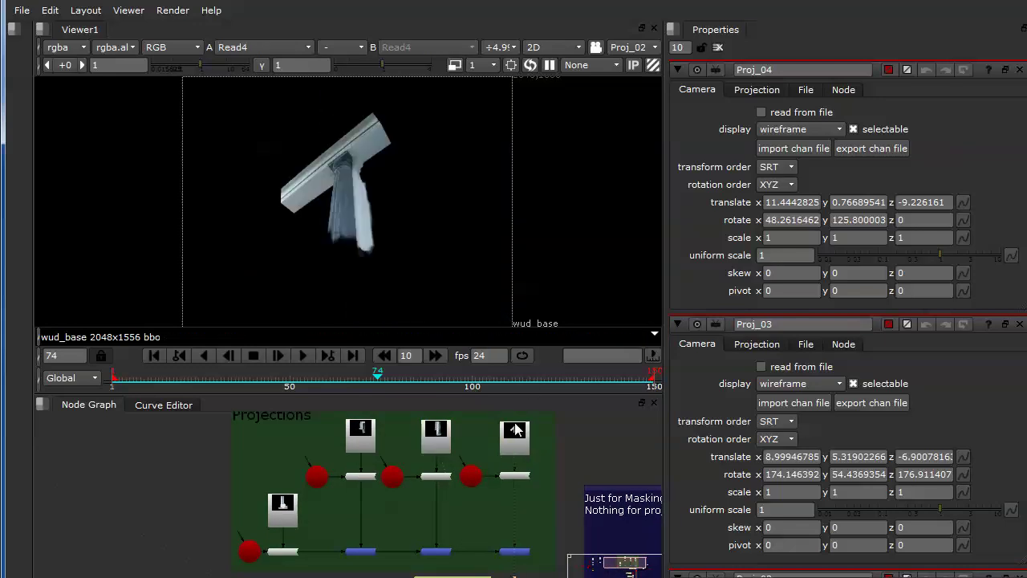
{"action": "left_click", "coordinate": [290, 512]}
{"action": "scroll", "coordinate": [367, 525], "scroll_direction": "down", "scroll_amount": 3}
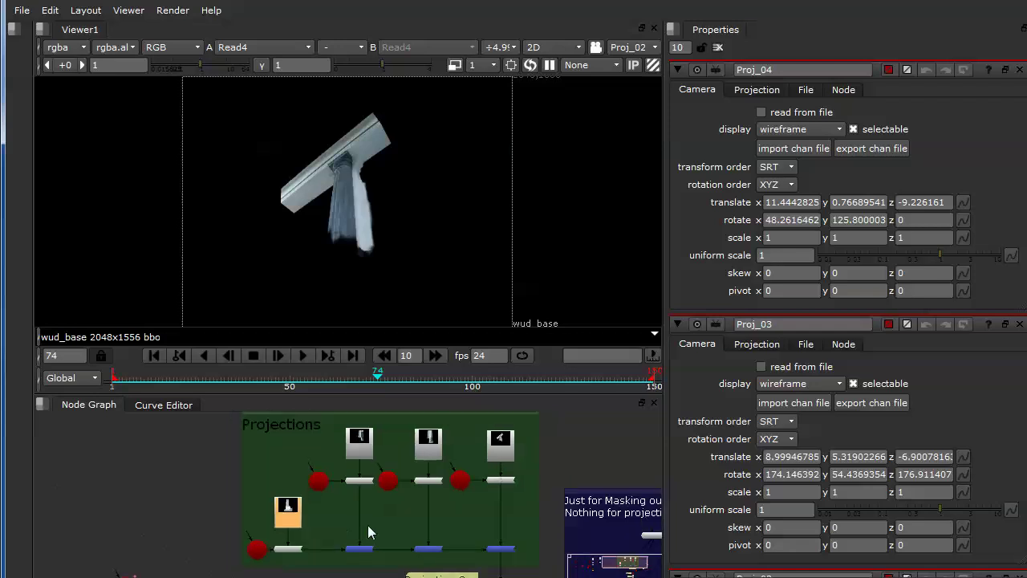
{"action": "middle_click_drag", "start_coordinate": [472, 503], "coordinate": [431, 517]}
{"action": "scroll", "coordinate": [449, 508], "scroll_direction": "up", "scroll_amount": 5}
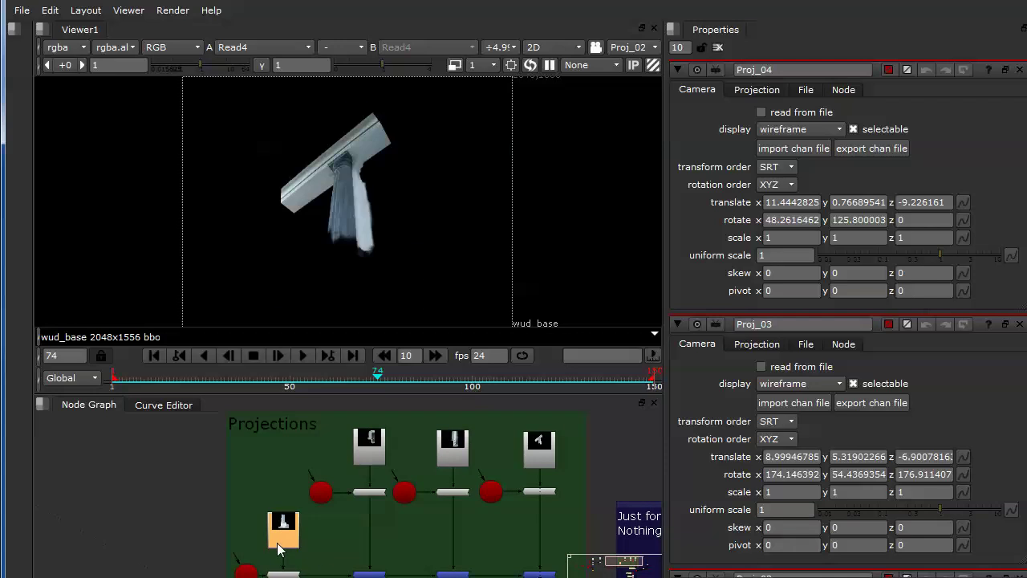
{"action": "key", "text": "1"}
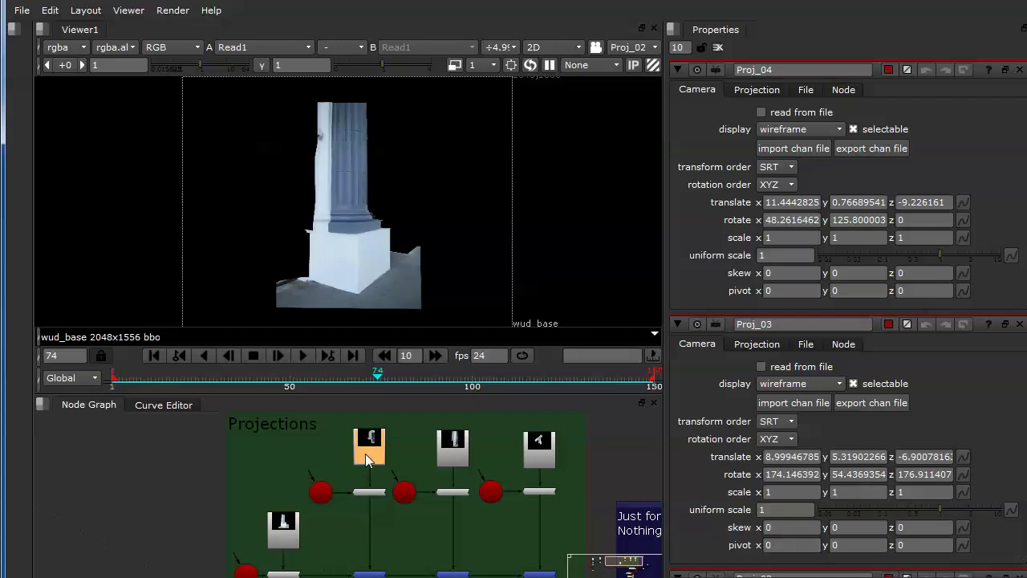
Step through the Read2, Read3 and Read4 patch images in the viewer
{"action": "key", "text": "2"}
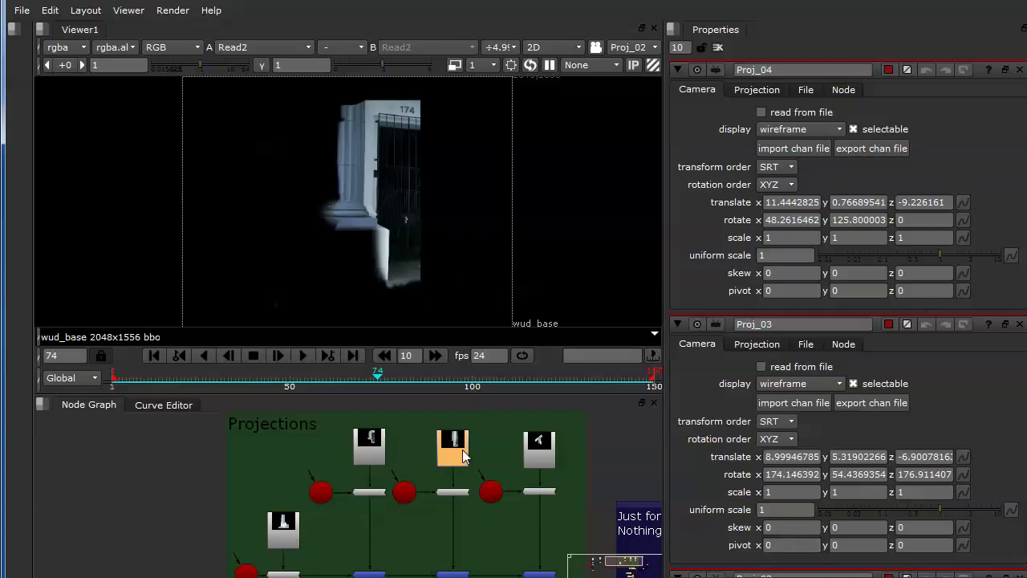
{"action": "key", "text": "3"}
{"action": "left_click", "coordinate": [542, 461]}
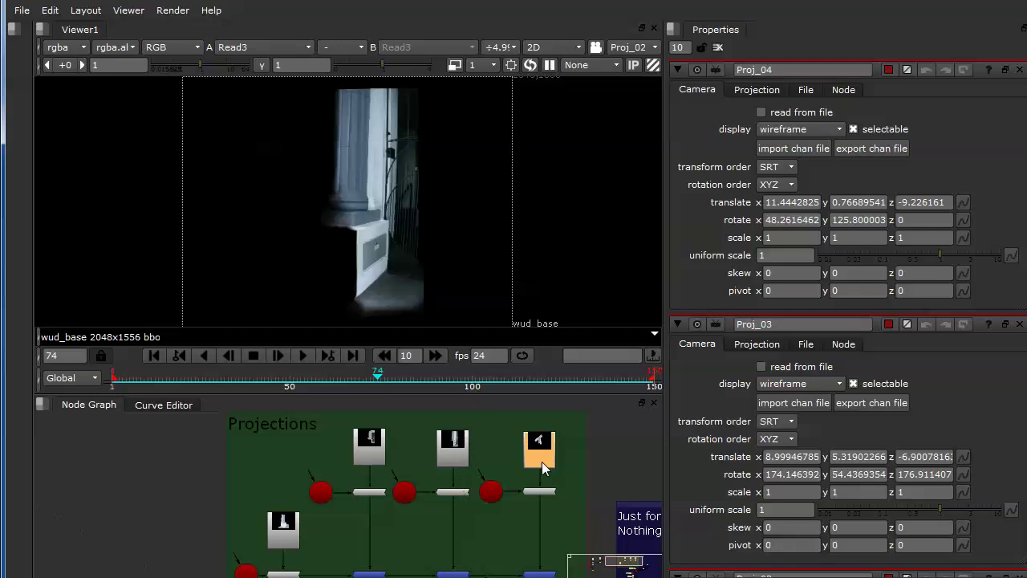
{"action": "key", "text": "1"}
{"action": "scroll", "coordinate": [541, 462], "scroll_direction": "down", "scroll_amount": 3}
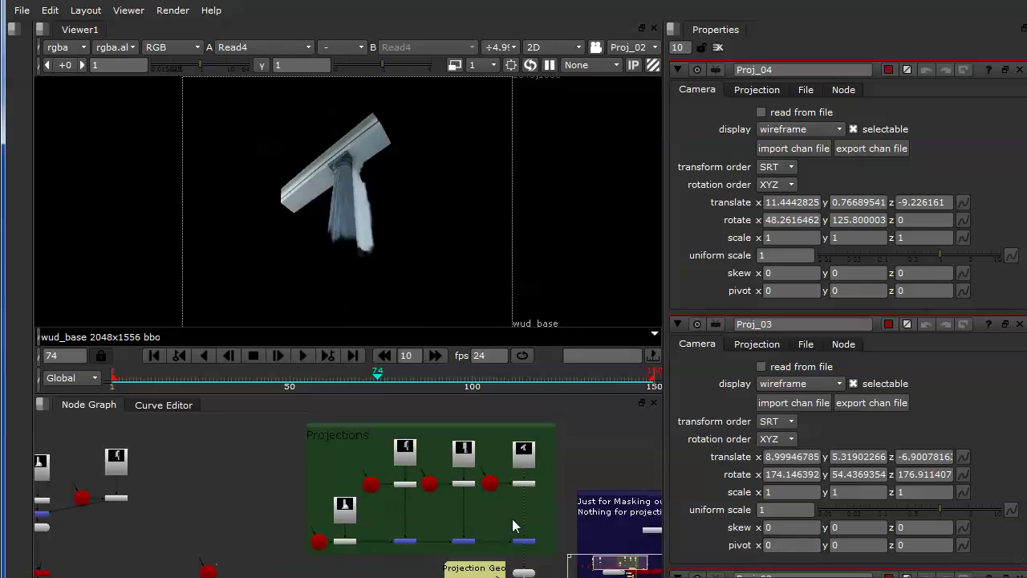
{"action": "middle_click_drag", "start_coordinate": [512, 509], "coordinate": [497, 486]}
{"action": "scroll", "coordinate": [522, 484], "scroll_direction": "up", "scroll_amount": 3}
Open ReadGeo1's settings and view the ScanlineRender1 output at frame 41
{"action": "double_click", "coordinate": [498, 555]}
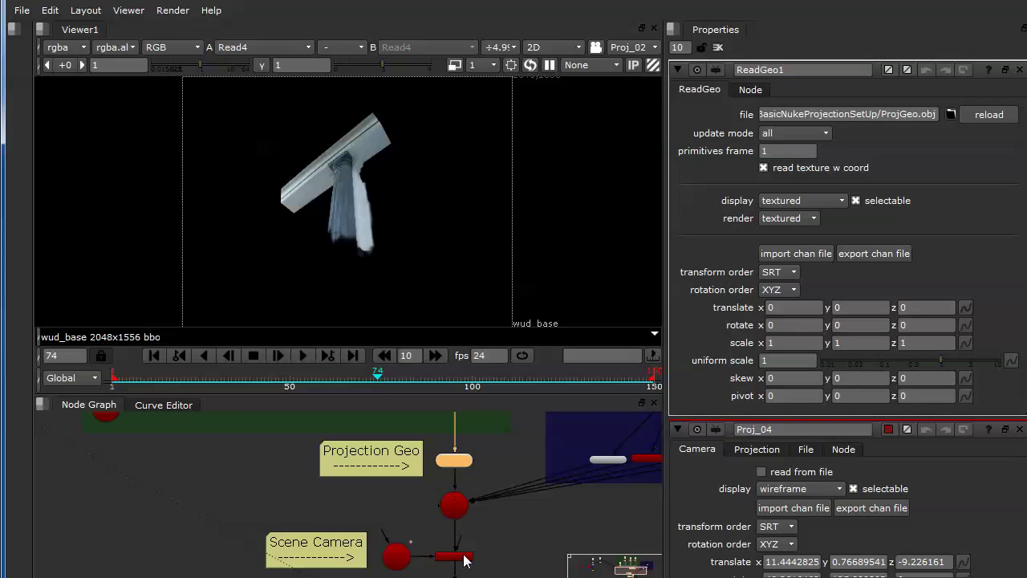
{"action": "key", "text": "1"}
{"action": "left_click", "coordinate": [464, 565]}
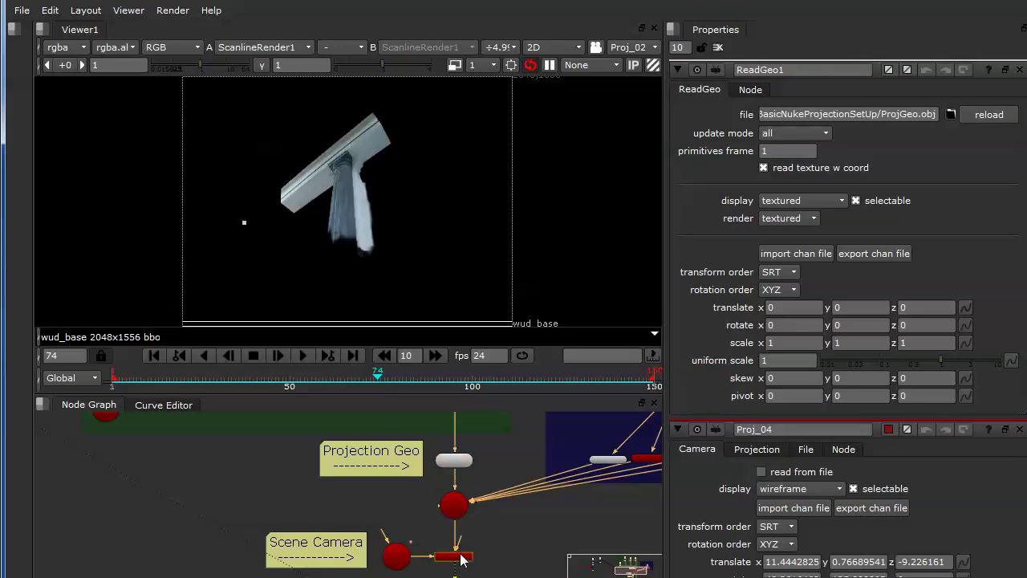
{"action": "left_click", "coordinate": [257, 382]}
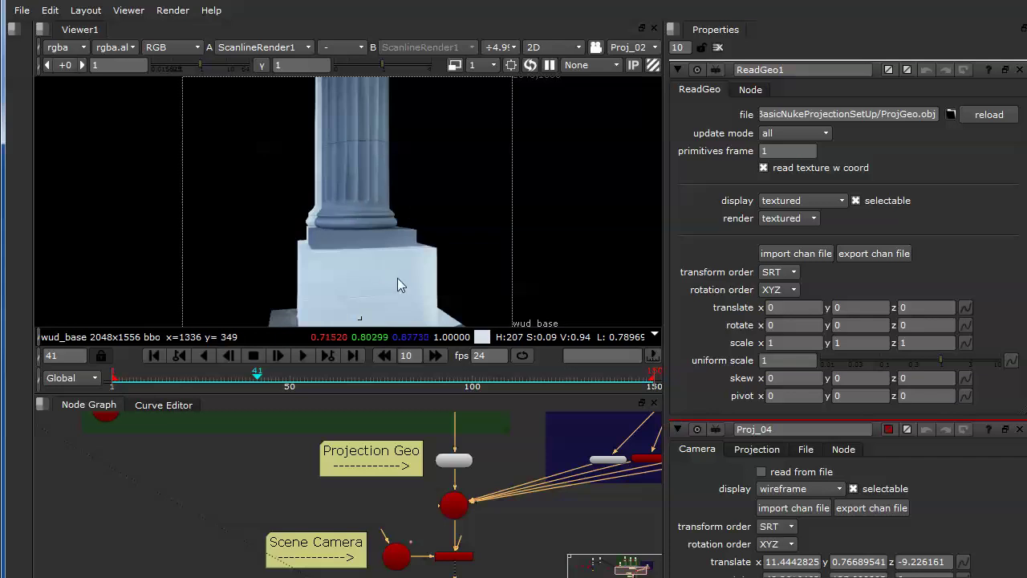
{"action": "key", "text": "s"}
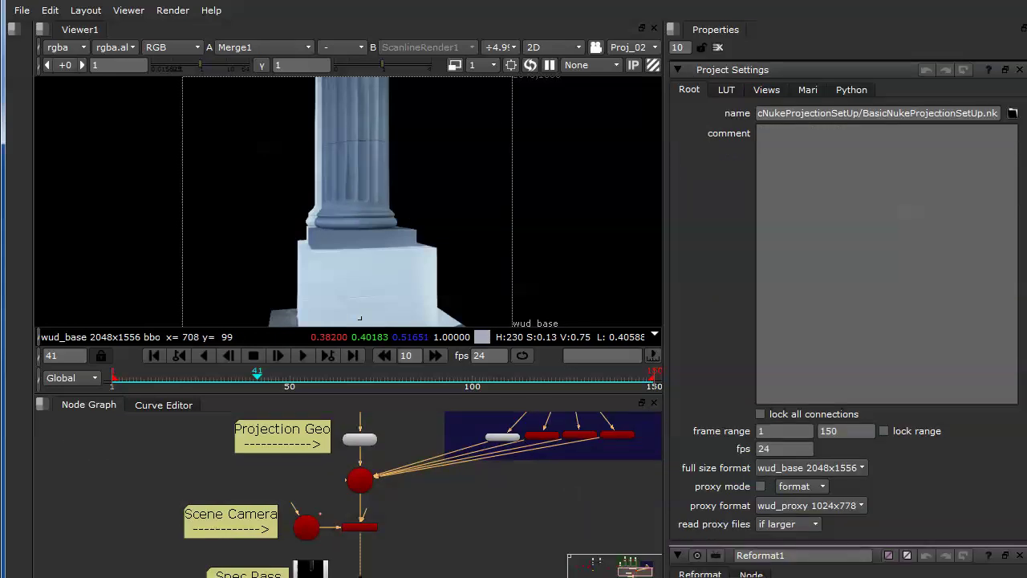